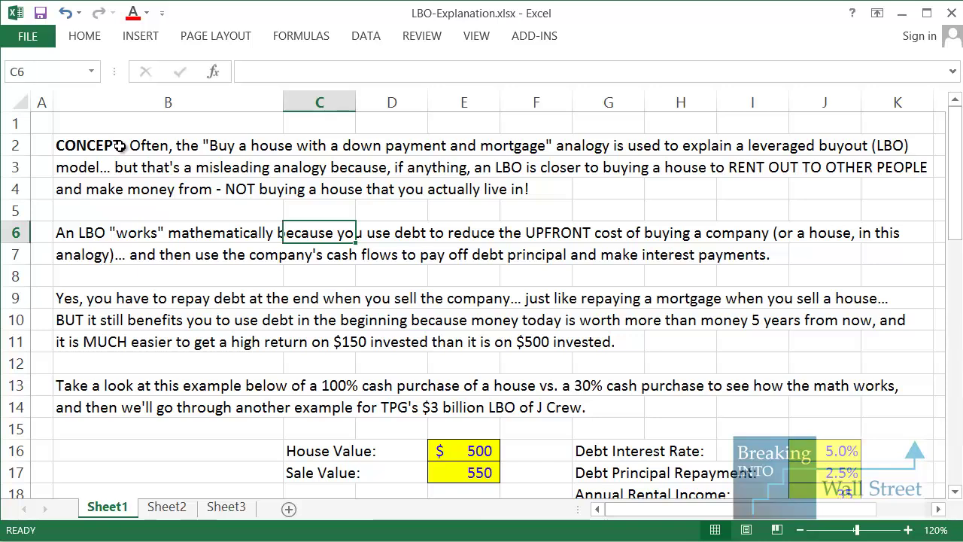
Step: Read the concept note on the house-purchase analogy in rows 2 to 4 and examine the five-year rental income in D26:H26
{"action": "left_click", "coordinate": [121, 146]}
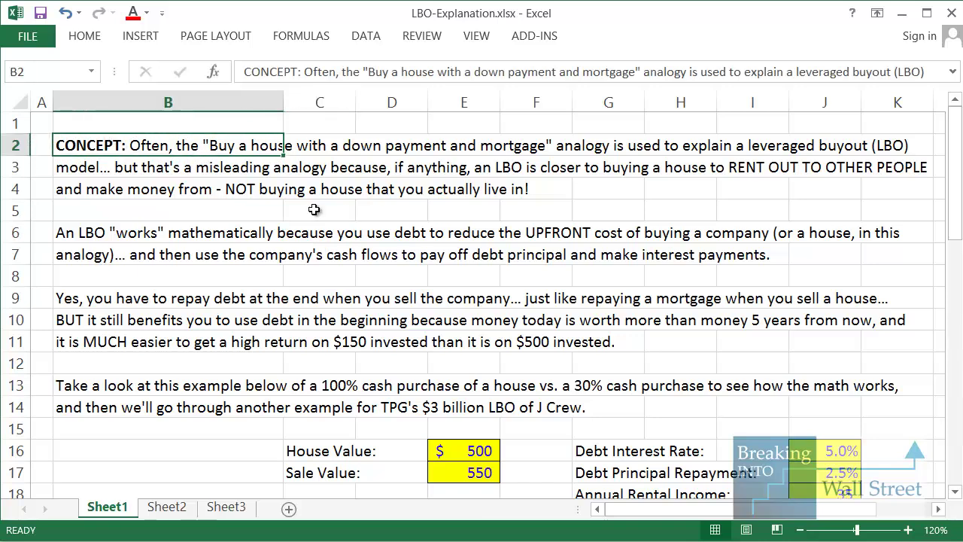
{"action": "left_click", "coordinate": [459, 255]}
{"action": "left_click", "coordinate": [678, 211]}
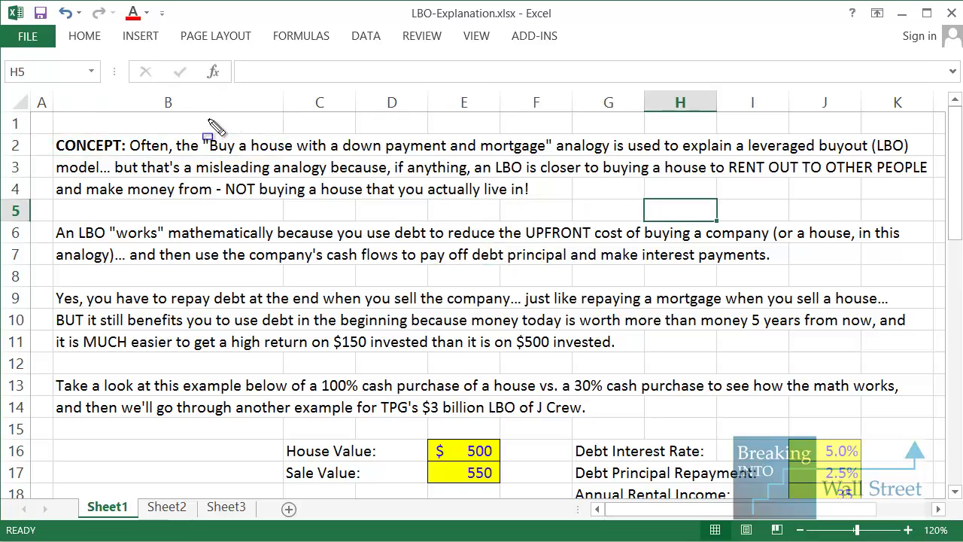
{"action": "mouse_move", "coordinate": [204, 125]}
{"action": "left_mouse_down"}
{"action": "mouse_move", "coordinate": [317, 176]}
{"action": "mouse_move", "coordinate": [557, 160]}
{"action": "left_mouse_up"}
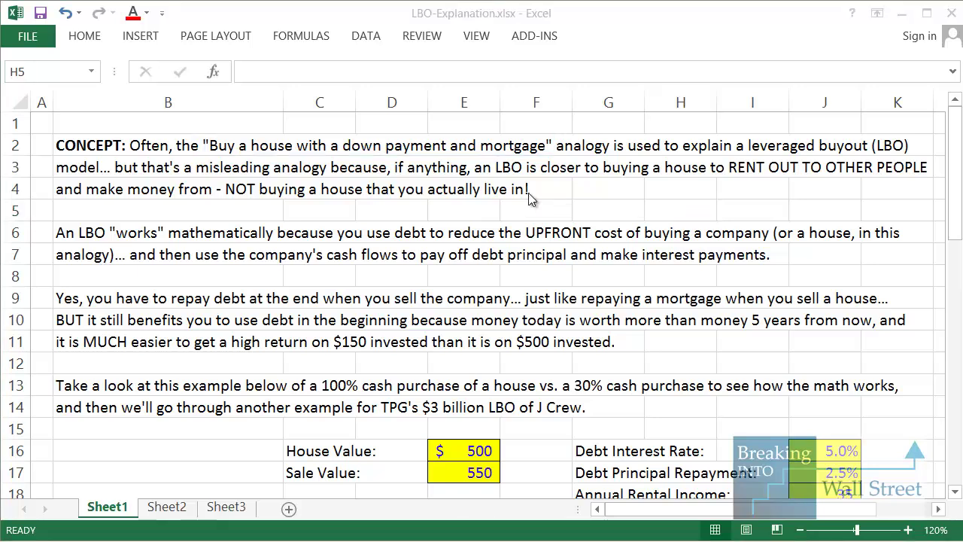
{"action": "left_click", "coordinate": [517, 181]}
{"action": "scroll", "coordinate": [516, 181], "scroll_direction": "down", "scroll_amount": 5}
{"action": "left_click_drag", "start_coordinate": [398, 342], "coordinate": [671, 342]}
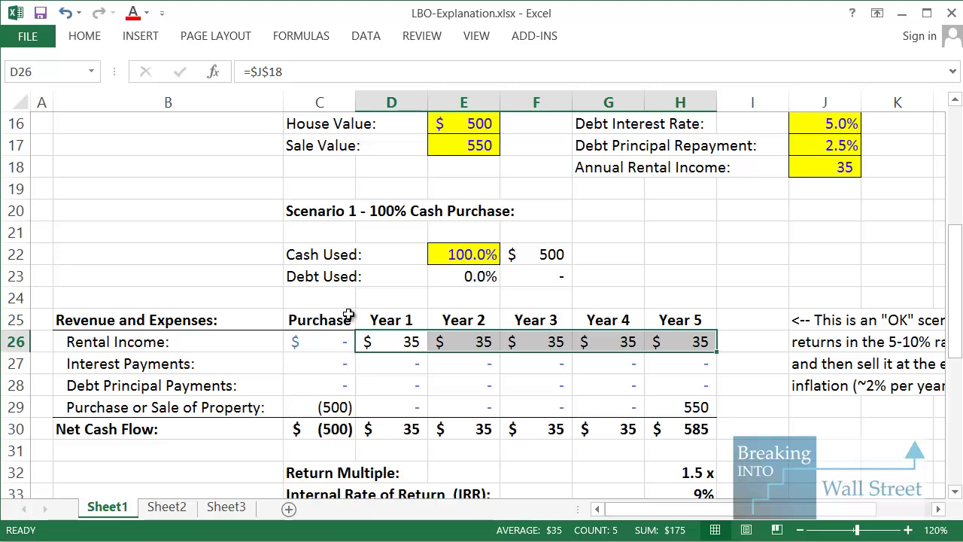
{"action": "scroll", "coordinate": [348, 315], "scroll_direction": "up", "scroll_amount": 5}
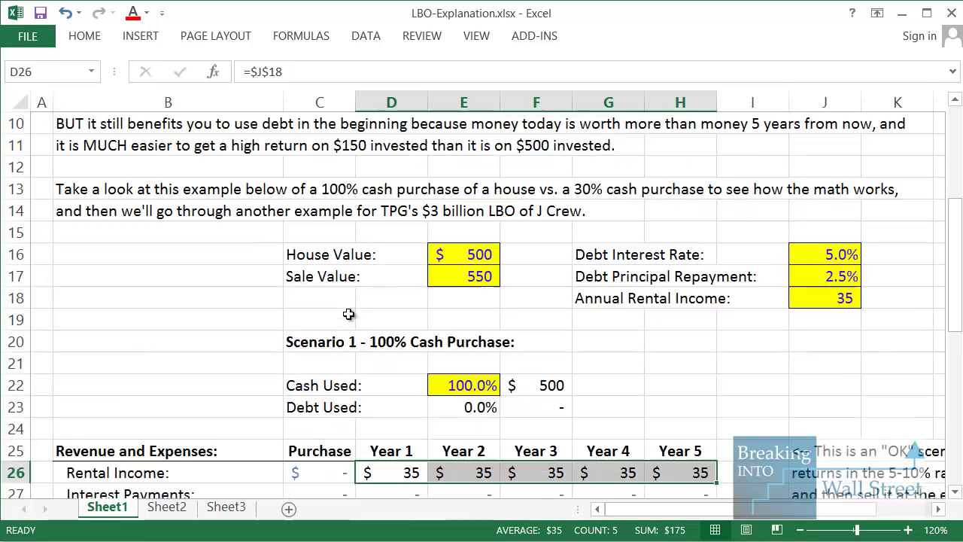
Step: Read the explanation in rows 6 to 11 of how debt reduces the upfront cost and raises returns
{"action": "left_click", "coordinate": [104, 224]}
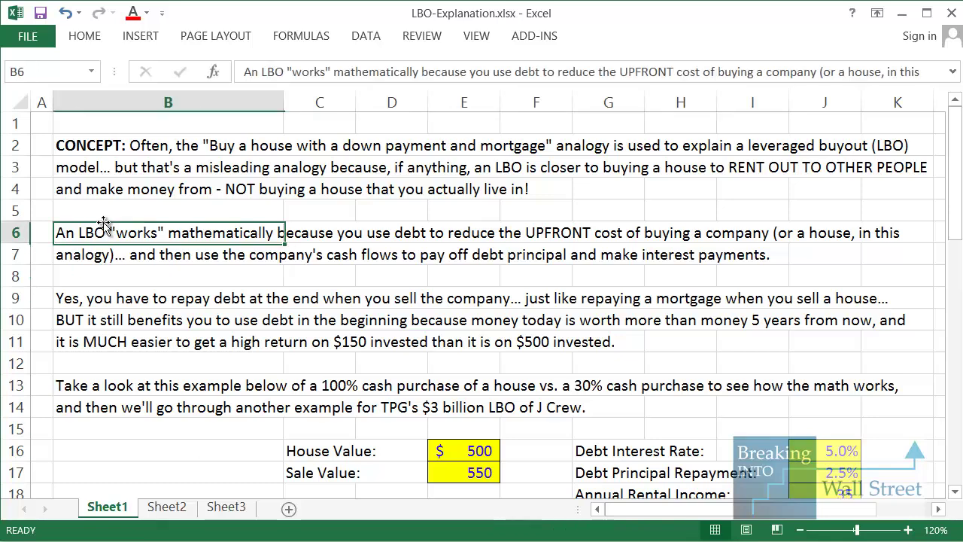
{"action": "left_click", "coordinate": [181, 257]}
{"action": "scroll", "coordinate": [183, 263], "scroll_direction": "down", "scroll_amount": 2}
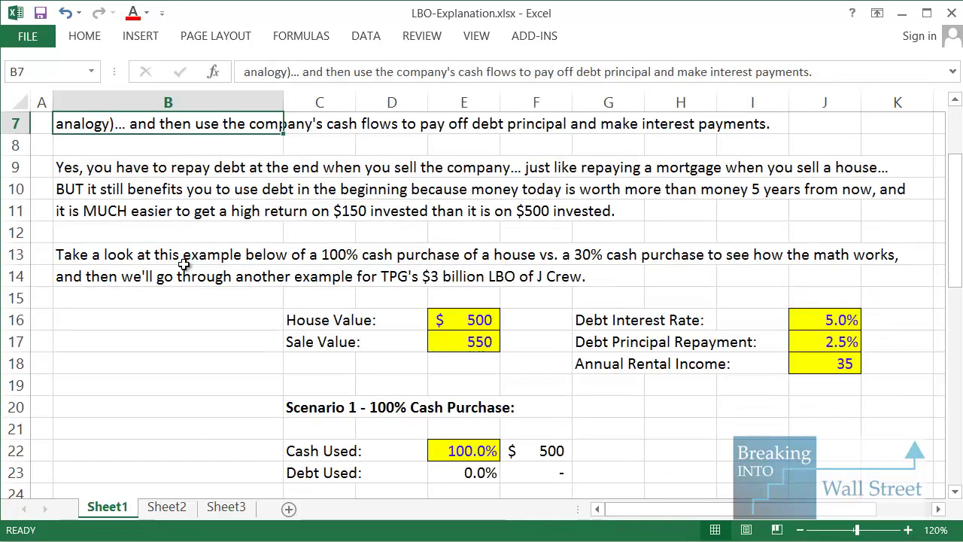
{"action": "scroll", "coordinate": [130, 167], "scroll_direction": "up", "scroll_amount": 1}
{"action": "left_click", "coordinate": [131, 169]}
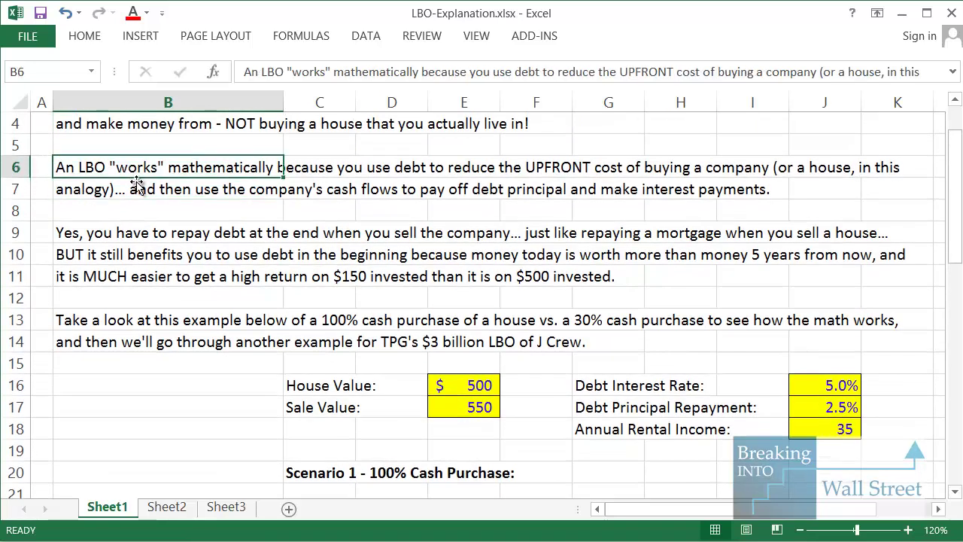
{"action": "key", "text": "shift+space"}
{"action": "key", "text": "shift+Down"}
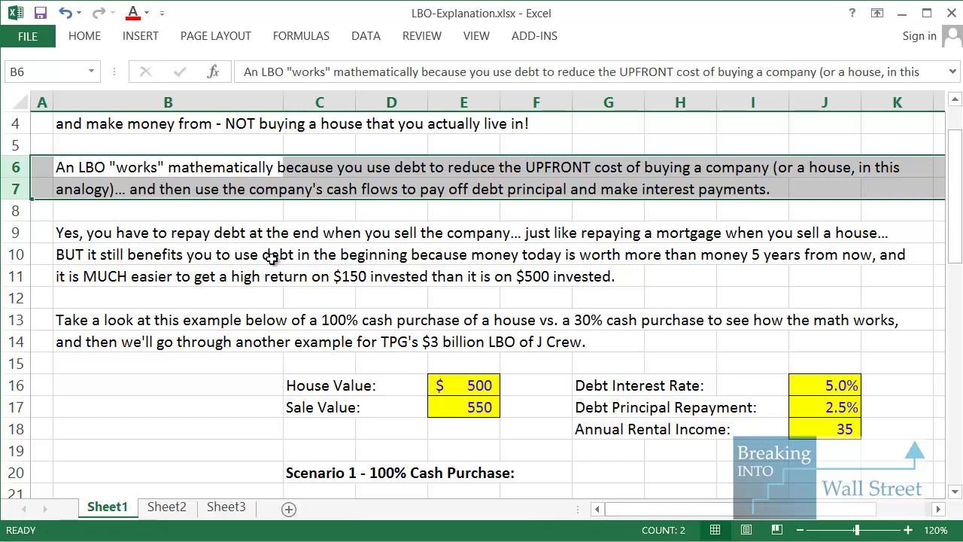
{"action": "left_click_drag", "start_coordinate": [64, 277], "coordinate": [721, 282]}
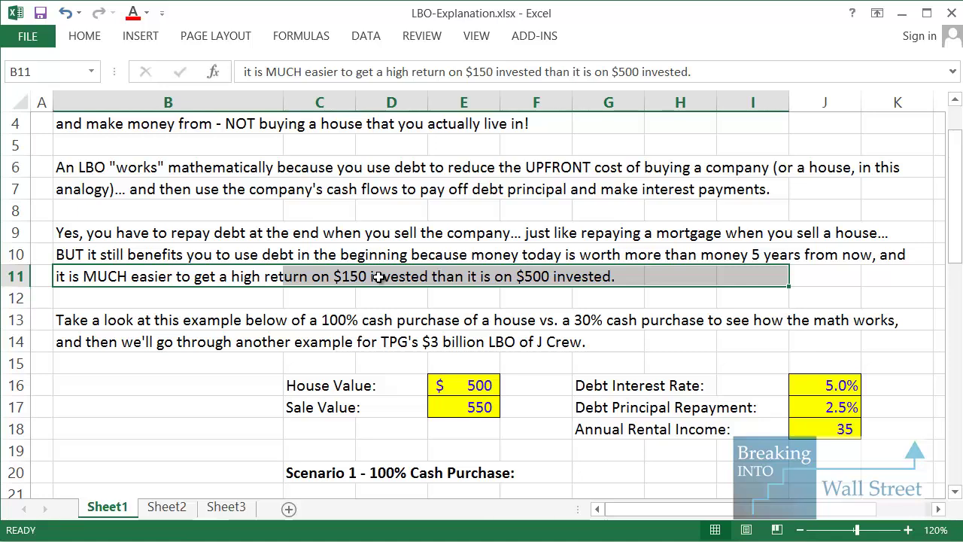
Step: Look over the layouts of Scenario 1 (100% cash purchase) and Scenario 2 (30% cash purchase)
{"action": "scroll", "coordinate": [373, 294], "scroll_direction": "down", "scroll_amount": 2}
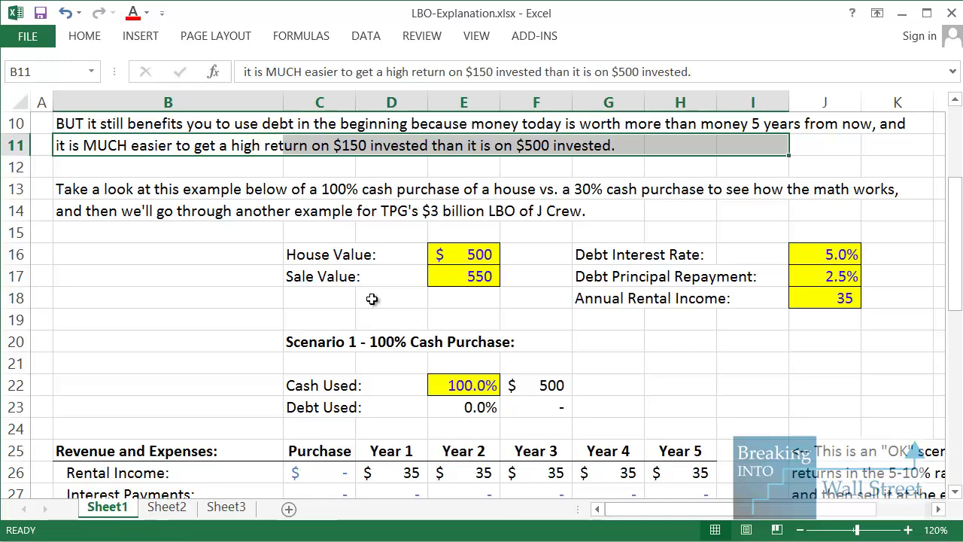
{"action": "left_click", "coordinate": [376, 284]}
{"action": "scroll", "coordinate": [343, 190], "scroll_direction": "down", "scroll_amount": 2}
{"action": "scroll", "coordinate": [343, 190], "scroll_direction": "up", "scroll_amount": 1}
{"action": "left_click_drag", "start_coordinate": [324, 189], "coordinate": [843, 486]}
{"action": "scroll", "coordinate": [631, 415], "scroll_direction": "down", "scroll_amount": 4}
{"action": "left_click_drag", "start_coordinate": [301, 342], "coordinate": [660, 408]}
{"action": "scroll", "coordinate": [660, 408], "scroll_direction": "up", "scroll_amount": 2}
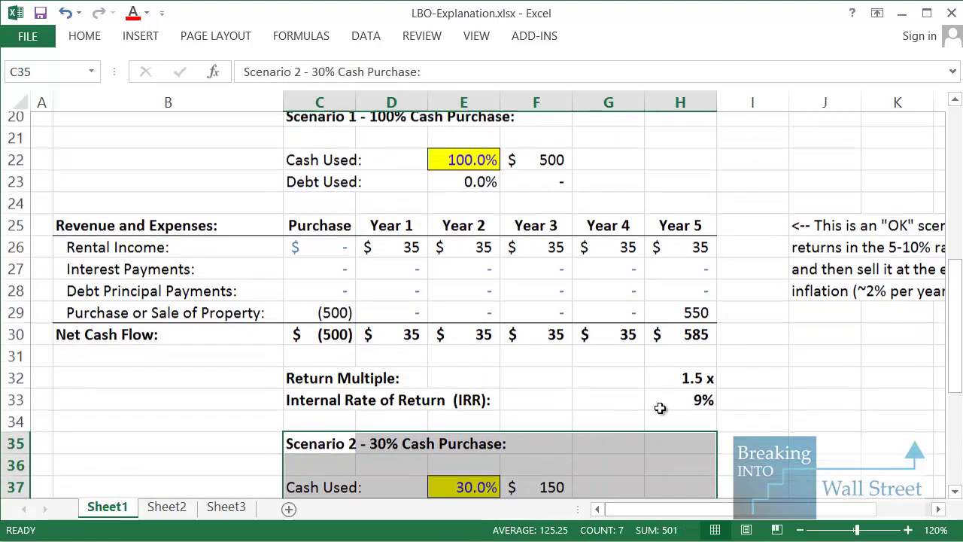
{"action": "left_click", "coordinate": [585, 298]}
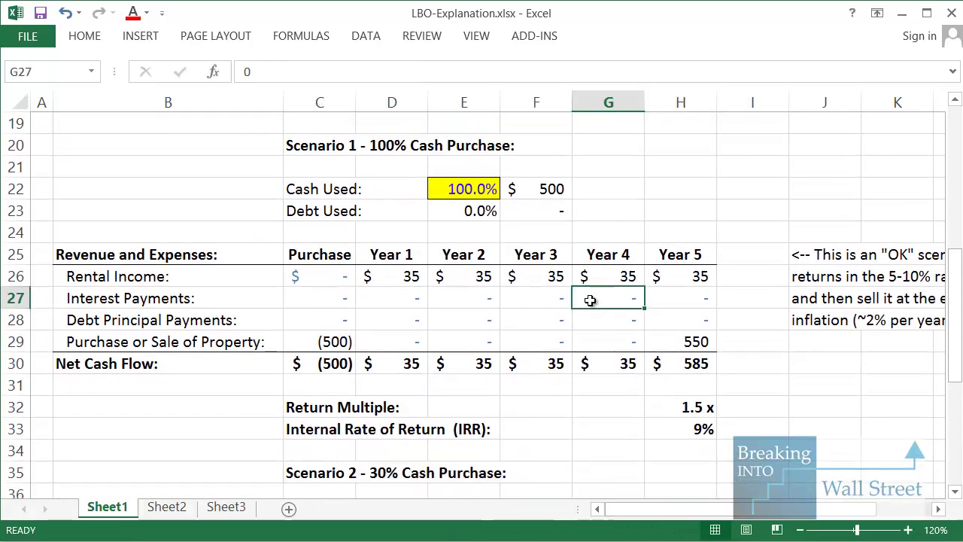
Step: Examine Scenario 1's cash and debt split, tracing the formula behind the cash amount used in F22
{"action": "left_click", "coordinate": [307, 149]}
{"action": "left_click_drag", "start_coordinate": [444, 189], "coordinate": [520, 214]}
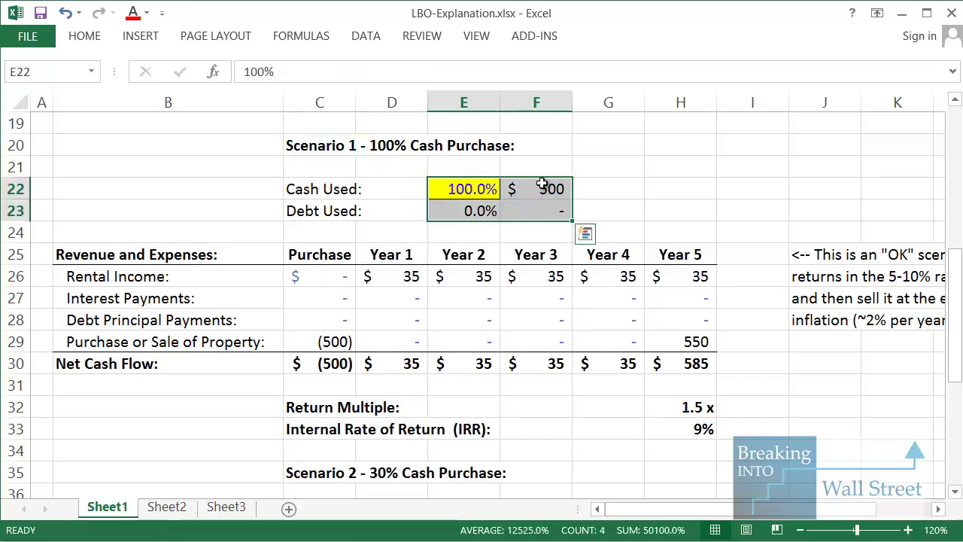
{"action": "left_click", "coordinate": [544, 188]}
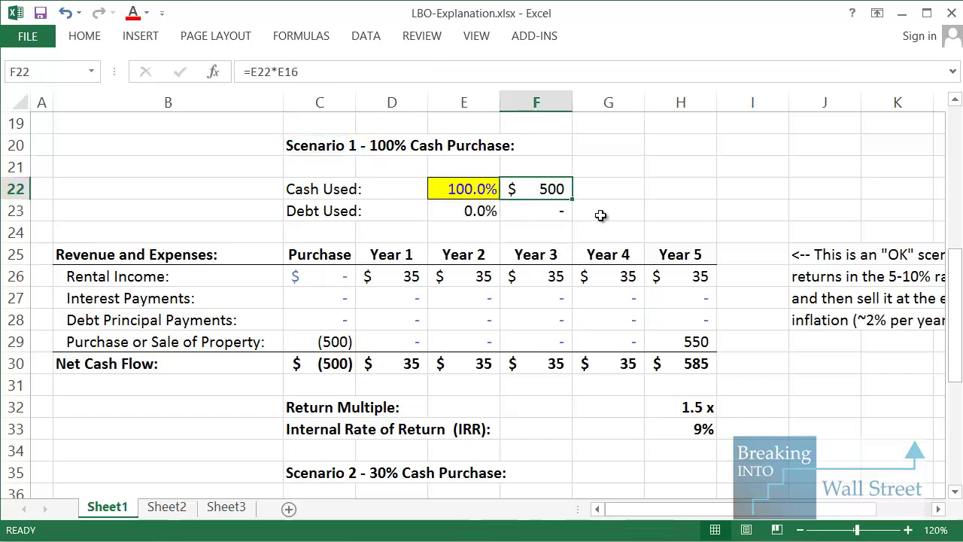
{"action": "key", "text": "F2"}
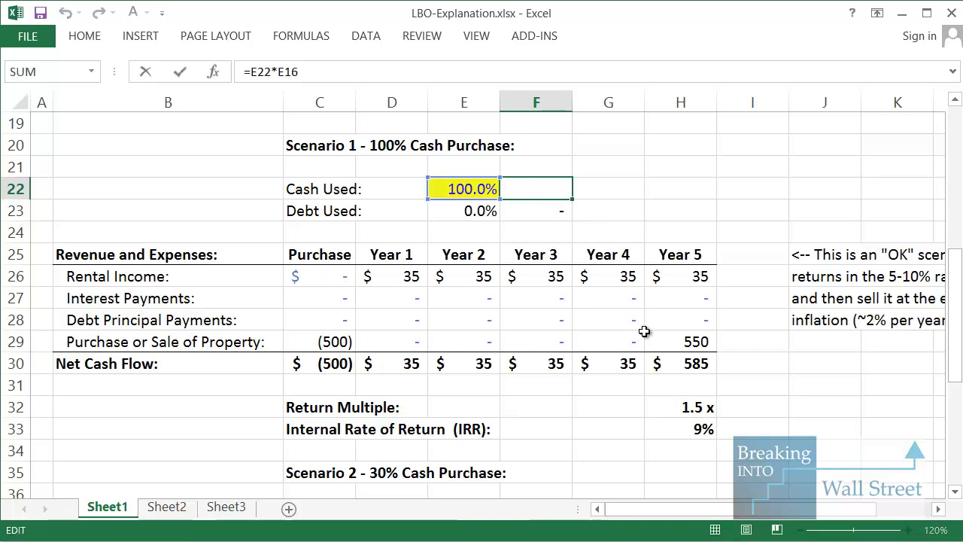
{"action": "scroll", "coordinate": [639, 267], "scroll_direction": "up", "scroll_amount": 3}
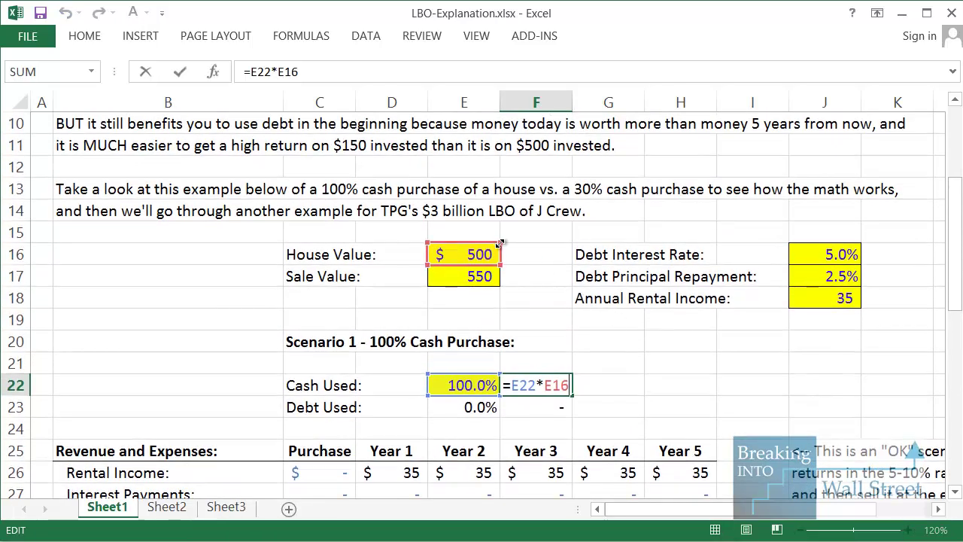
{"action": "key", "text": "Escape"}
Step: Review the house value, sale value and annual rental income assumptions alongside the yearly rental income row
{"action": "scroll", "coordinate": [498, 244], "scroll_direction": "down", "scroll_amount": 1}
{"action": "left_click_drag", "start_coordinate": [479, 183], "coordinate": [482, 212]}
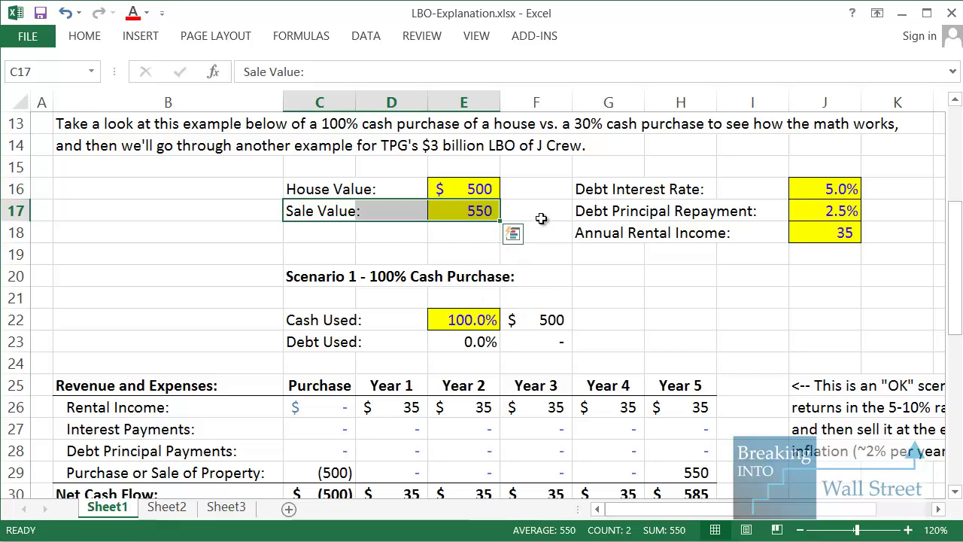
{"action": "left_click_drag", "start_coordinate": [380, 384], "coordinate": [662, 407]}
{"action": "left_click_drag", "start_coordinate": [842, 214], "coordinate": [588, 234]}
{"action": "left_click", "coordinate": [584, 234]}
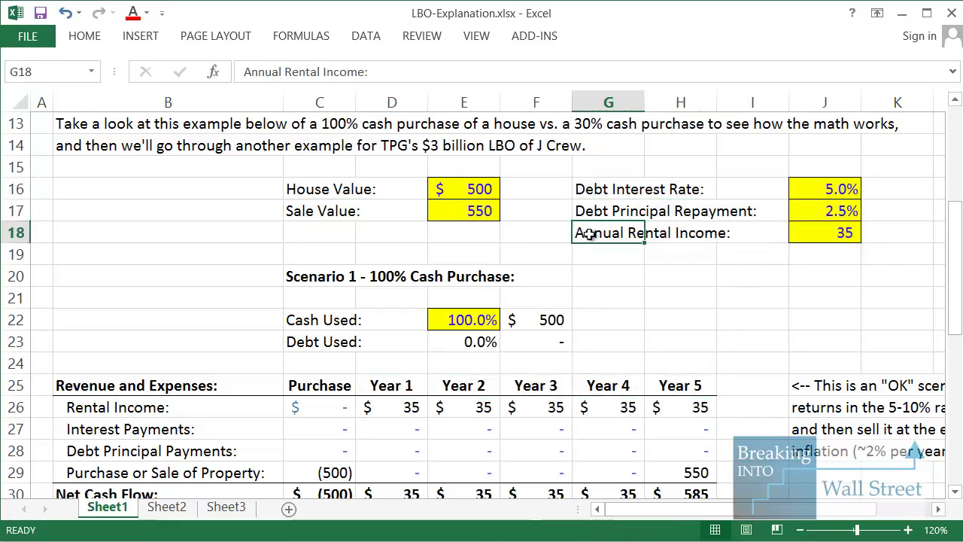
Step: Calculate annual rental income as a share of house value in J20 with =J18/E16, and clear the cell again
{"action": "left_click", "coordinate": [803, 279]}
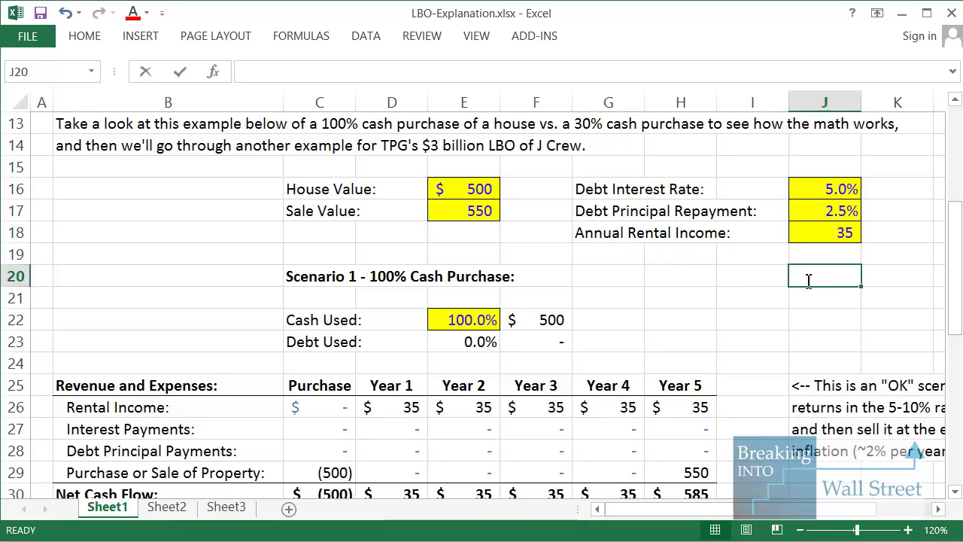
{"action": "type", "text": "="}
{"action": "key", "text": "Up"}
{"action": "key", "text": "Up"}
{"action": "type", "text": "/"}
{"action": "left_click", "coordinate": [480, 189]}
{"action": "key", "text": "ctrl+Return"}
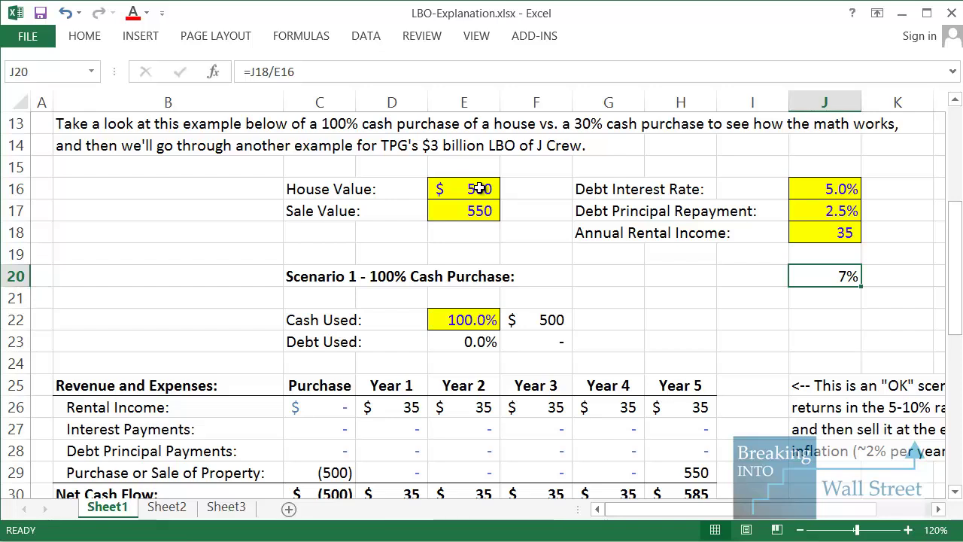
{"action": "key", "text": "Delete"}
Step: Review the debt interest and principal assumptions and check the Purchase column's property purchase and net cash flow formulas
{"action": "left_click_drag", "start_coordinate": [613, 197], "coordinate": [809, 212]}
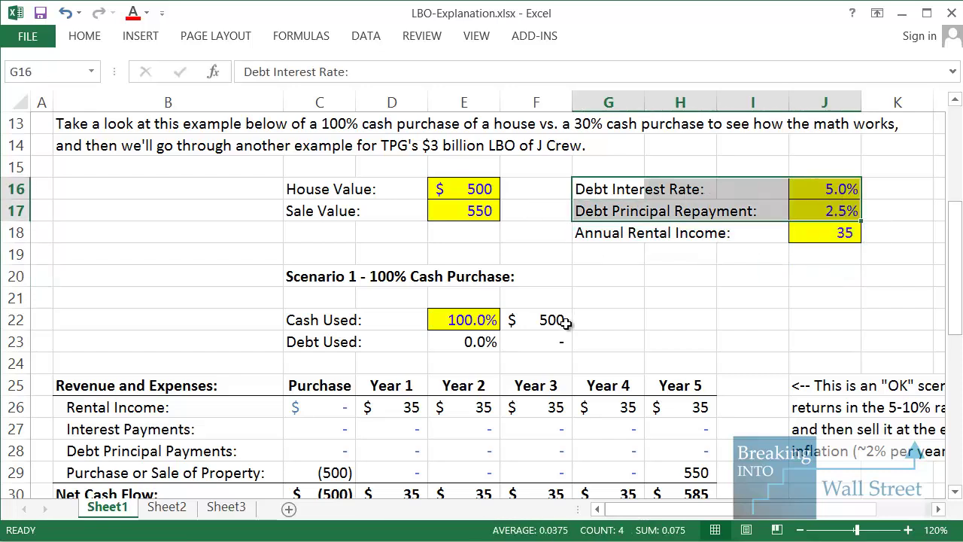
{"action": "scroll", "coordinate": [569, 319], "scroll_direction": "down", "scroll_amount": 1}
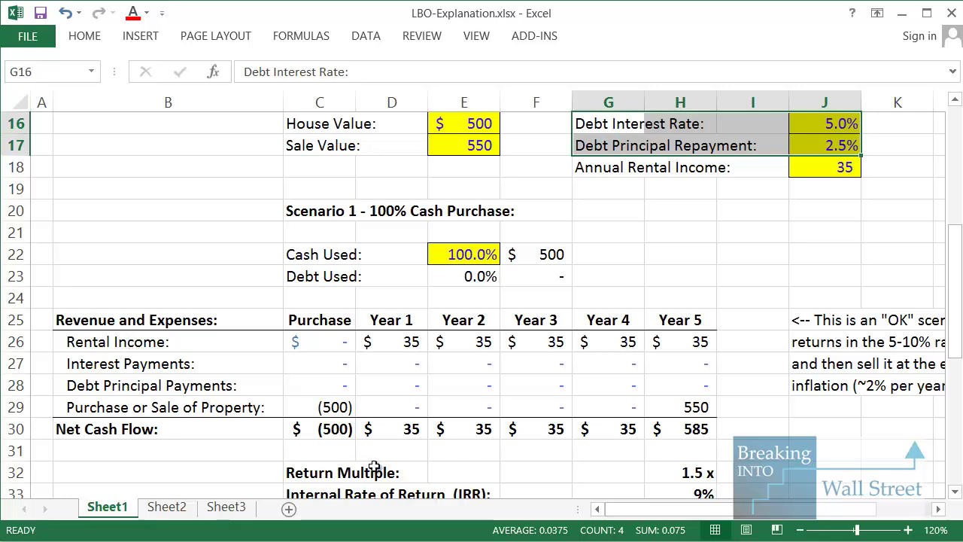
{"action": "left_click", "coordinate": [308, 426]}
{"action": "left_click_drag", "start_coordinate": [97, 407], "coordinate": [332, 406]}
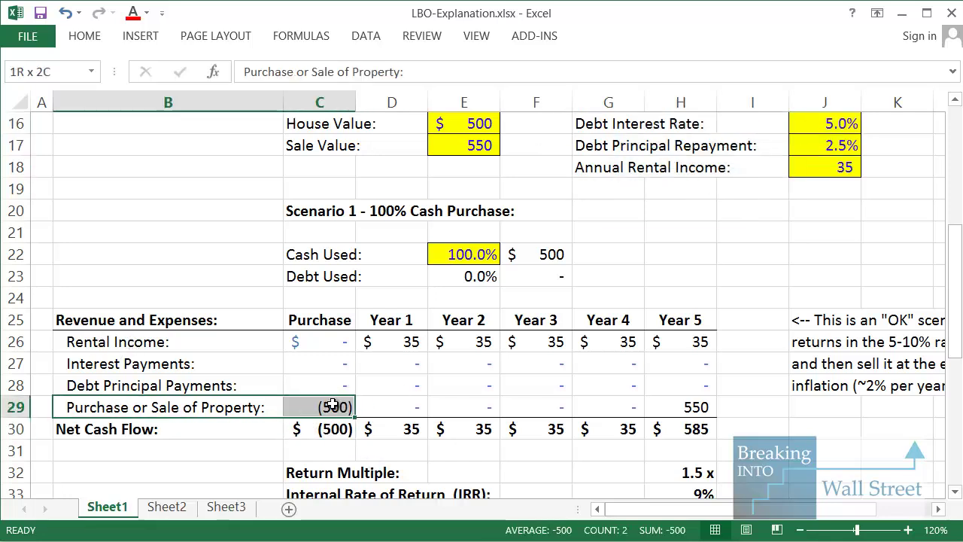
{"action": "left_click", "coordinate": [332, 405]}
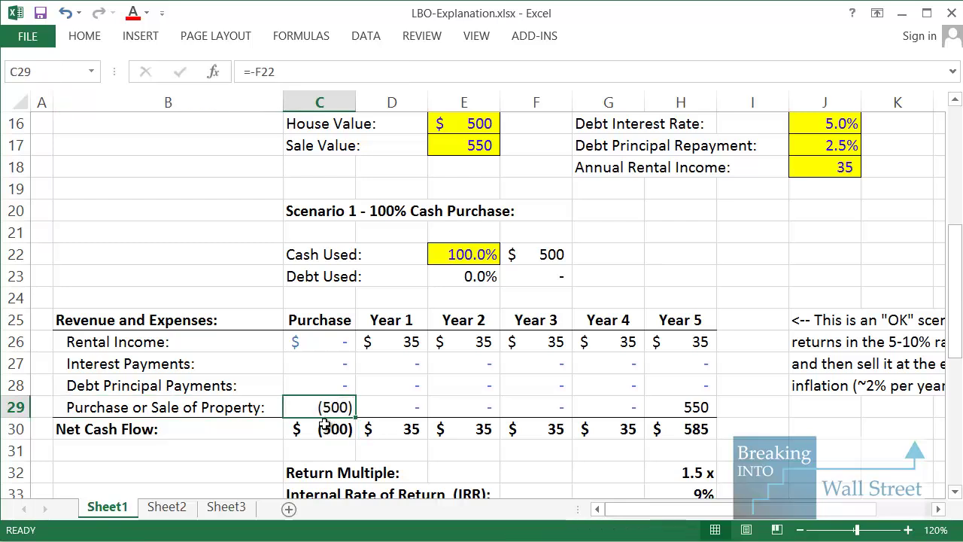
{"action": "left_click", "coordinate": [322, 429]}
{"action": "left_click_drag", "start_coordinate": [341, 423], "coordinate": [338, 317]}
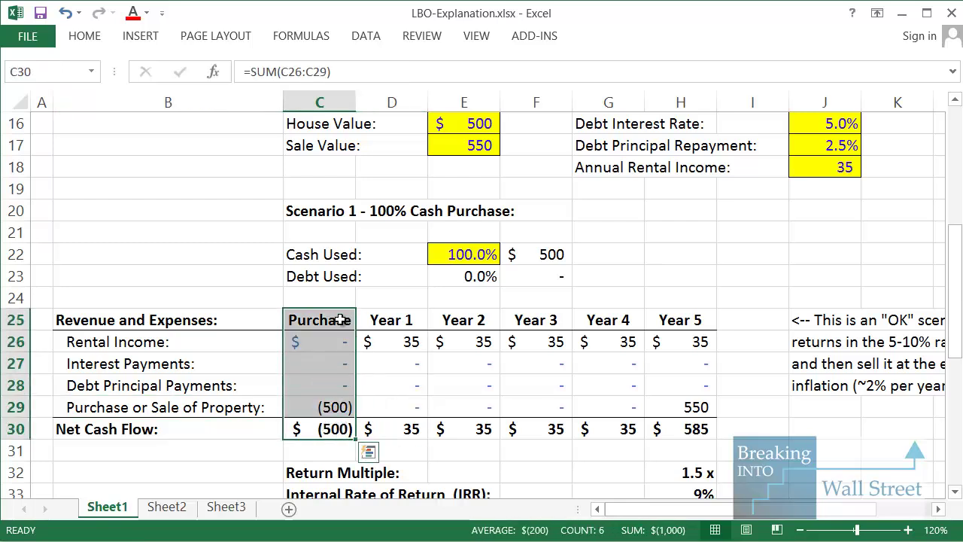
Step: Examine the Year 1 to Year 4 cash flows and the Year 5 property sale formula in H29
{"action": "left_click_drag", "start_coordinate": [389, 335], "coordinate": [618, 429]}
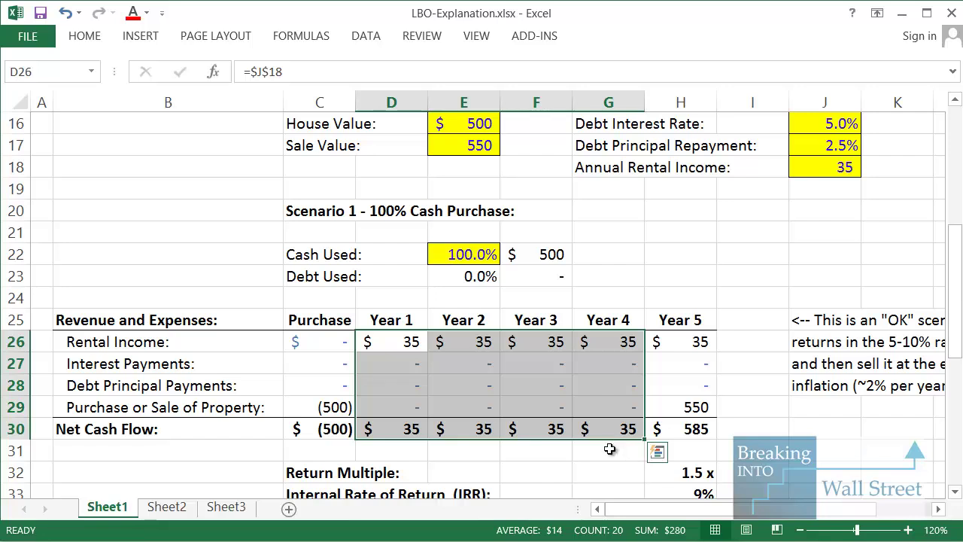
{"action": "left_click", "coordinate": [486, 340]}
{"action": "left_click_drag", "start_coordinate": [712, 342], "coordinate": [405, 331]}
{"action": "left_click_drag", "start_coordinate": [690, 423], "coordinate": [692, 322]}
{"action": "left_click", "coordinate": [697, 402]}
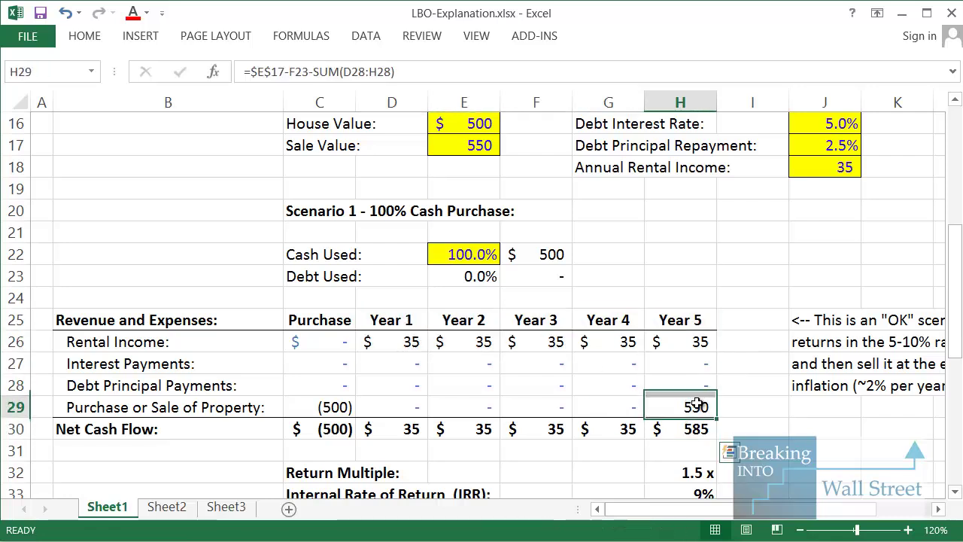
Step: Enter =-C30 in C31 to show the initial investment as a positive amount
{"action": "scroll", "coordinate": [451, 389], "scroll_direction": "down", "scroll_amount": 1}
{"action": "left_click", "coordinate": [395, 361]}
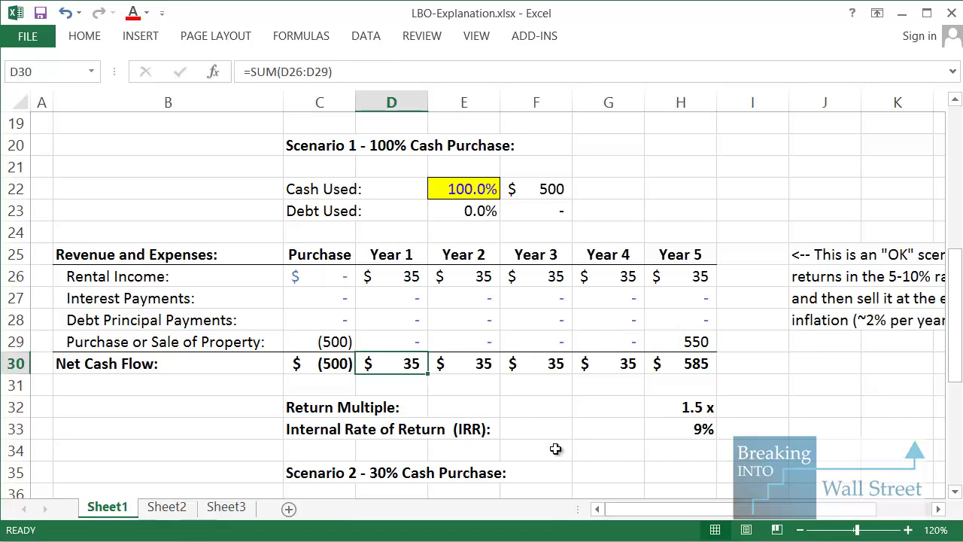
{"action": "key", "text": "Down"}
{"action": "key", "text": "Left"}
{"action": "type", "text": "=-"}
{"action": "key", "text": "Up"}
{"action": "key", "text": "ctrl+Return"}
Step: Total the Year 1 to Year 5 net cash flows in D31 with =SUM(D30:H30)
{"action": "key", "text": "Right"}
{"action": "type", "text": "=SUM("}
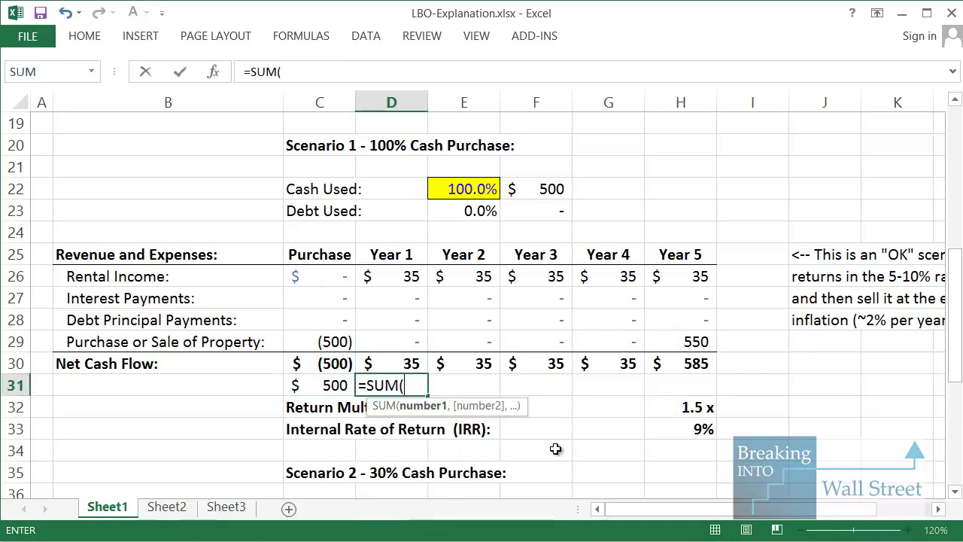
{"action": "key", "text": "Up"}
{"action": "key", "text": "ctrl+shift+Right"}
{"action": "key", "text": "ctrl+Return"}
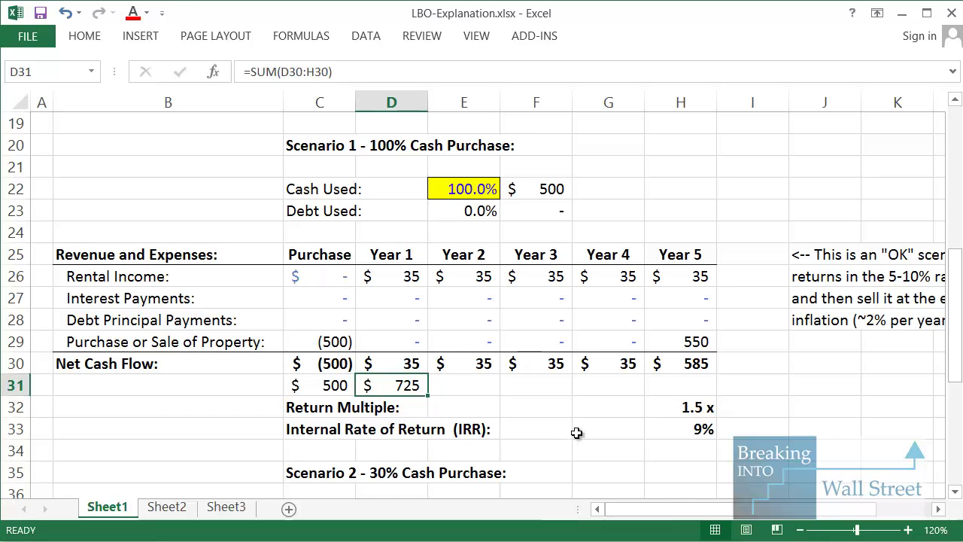
Step: Check the Return Multiple formula in H32 and clear the temporary calculations in C31:D31
{"action": "left_click", "coordinate": [682, 407]}
{"action": "key", "text": "F2"}
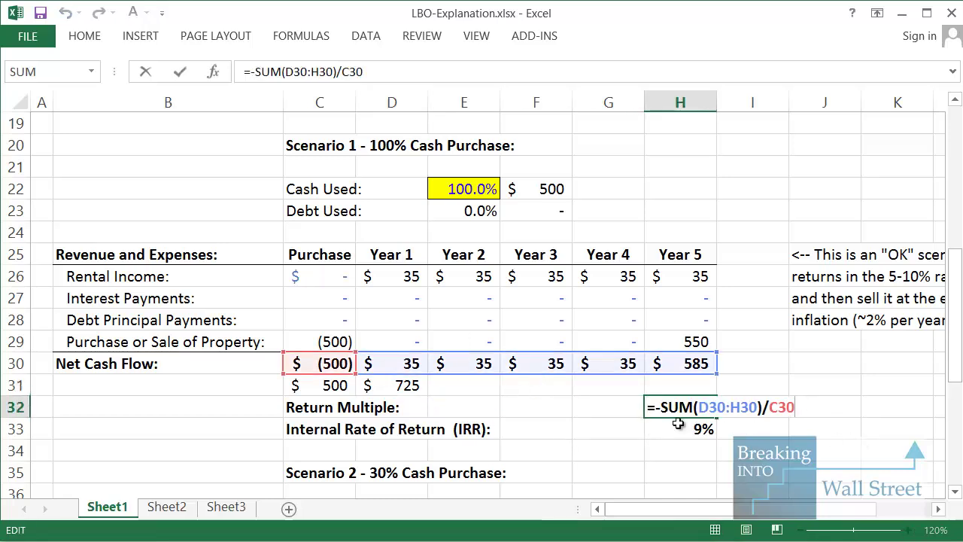
{"action": "key", "text": "Escape"}
{"action": "left_click_drag", "start_coordinate": [338, 385], "coordinate": [382, 387]}
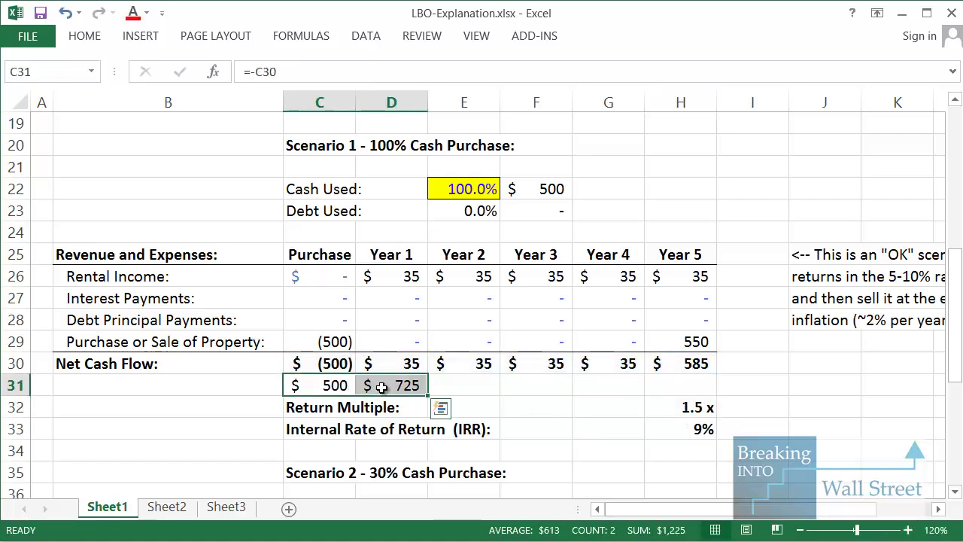
{"action": "key", "text": "Delete"}
Step: Examine Scenario 1's internal rate of return in row 33 against the net cash flows in row 30
{"action": "left_click_drag", "start_coordinate": [310, 426], "coordinate": [695, 429]}
{"action": "left_click_drag", "start_coordinate": [323, 365], "coordinate": [663, 364]}
{"action": "left_click_drag", "start_coordinate": [700, 429], "coordinate": [325, 425]}
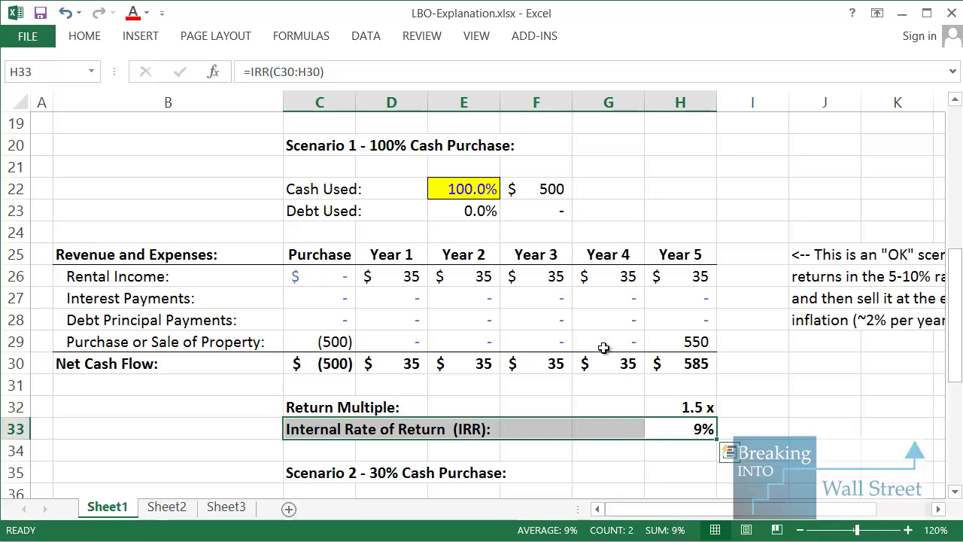
{"action": "scroll", "coordinate": [650, 298], "scroll_direction": "up", "scroll_amount": 2}
{"action": "scroll", "coordinate": [654, 306], "scroll_direction": "down", "scroll_amount": 1}
{"action": "scroll", "coordinate": [663, 294], "scroll_direction": "down", "scroll_amount": 1}
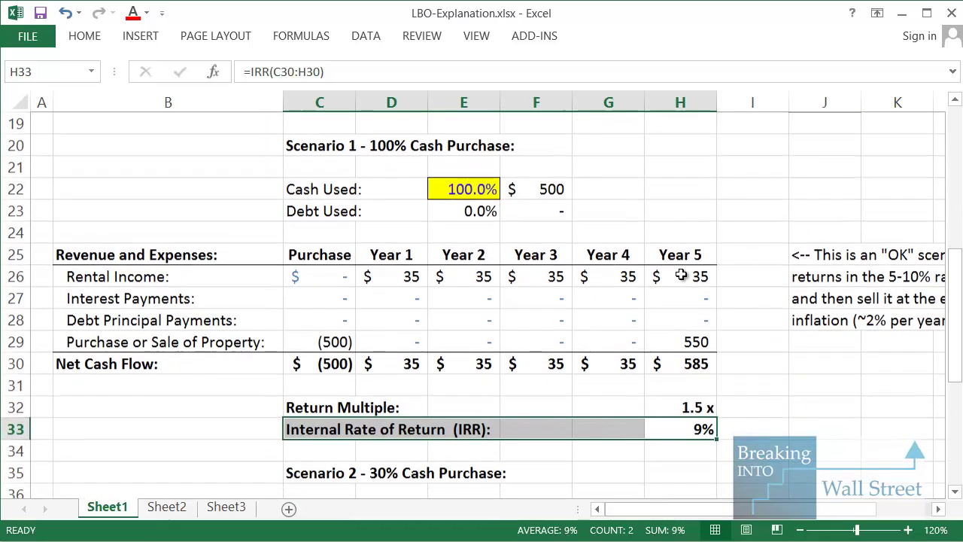
Step: Review Scenario 1's return multiple and IRR in rows 32–33, and Scenario 2's cash and debt split in rows 37–38
{"action": "left_click_drag", "start_coordinate": [681, 359], "coordinate": [323, 256]}
{"action": "left_click_drag", "start_coordinate": [698, 428], "coordinate": [374, 407]}
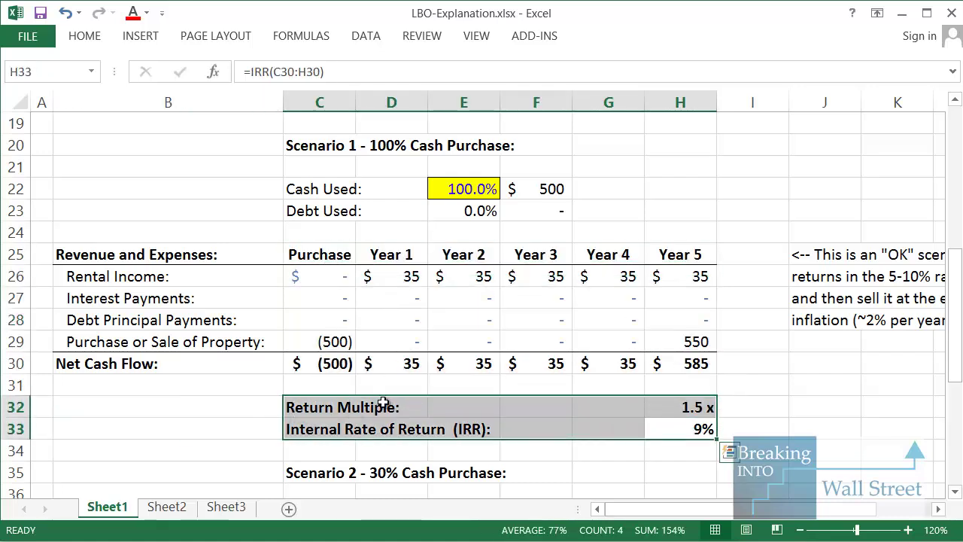
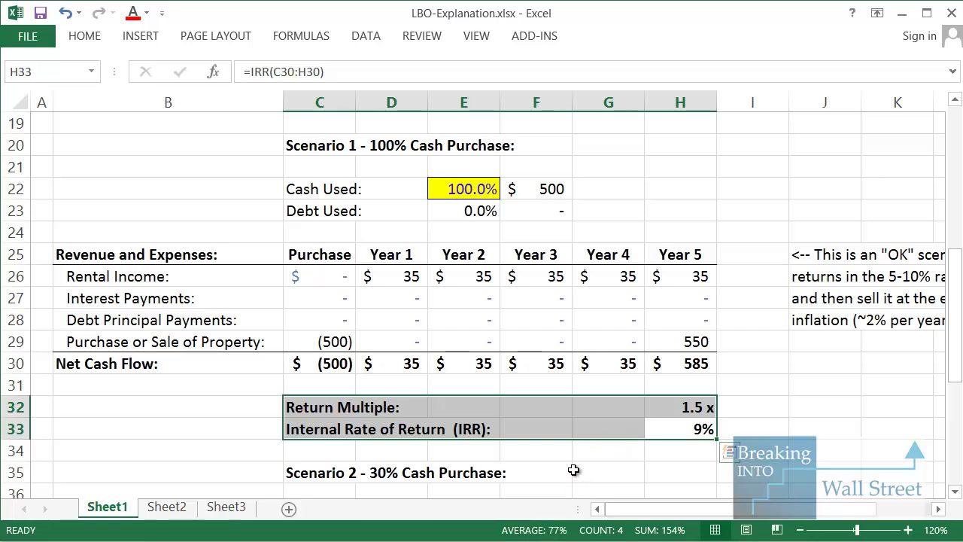
{"action": "scroll", "coordinate": [573, 470], "scroll_direction": "down", "scroll_amount": 2}
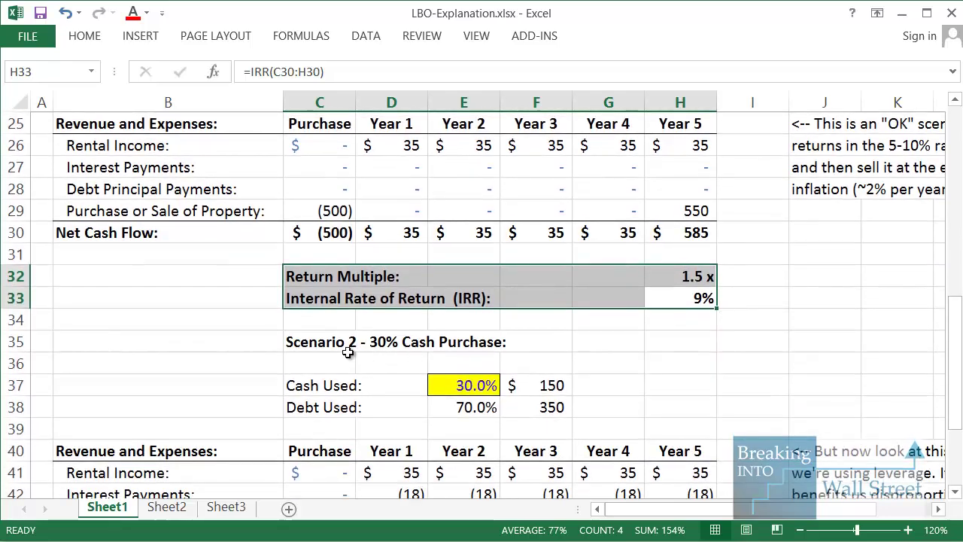
{"action": "left_click_drag", "start_coordinate": [347, 352], "coordinate": [626, 404]}
{"action": "scroll", "coordinate": [627, 404], "scroll_direction": "down", "scroll_amount": 1}
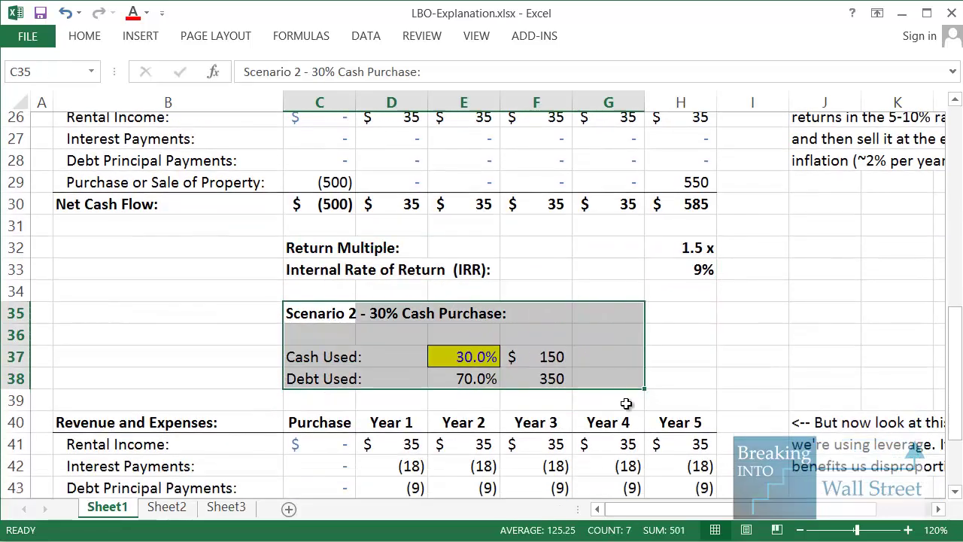
{"action": "scroll", "coordinate": [574, 370], "scroll_direction": "up", "scroll_amount": 2}
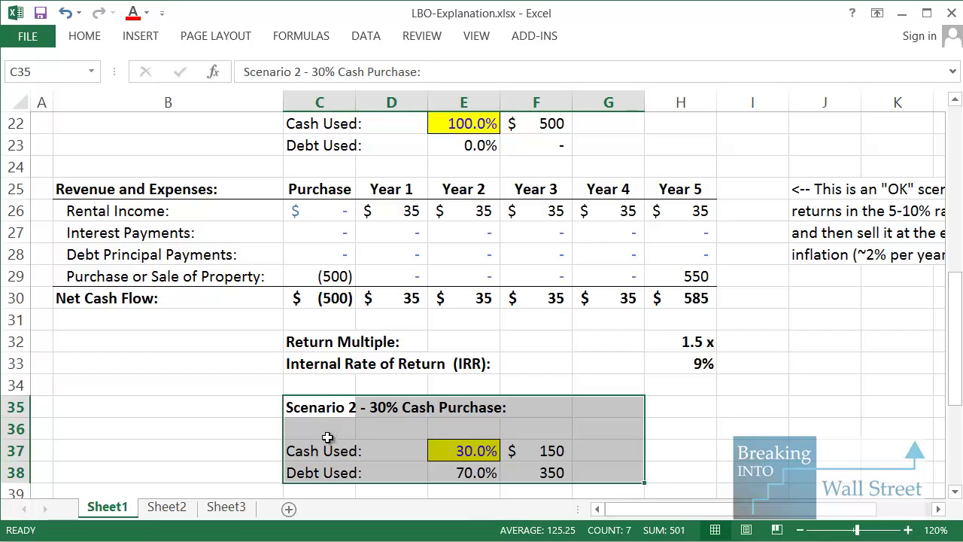
{"action": "left_click_drag", "start_coordinate": [328, 447], "coordinate": [560, 444]}
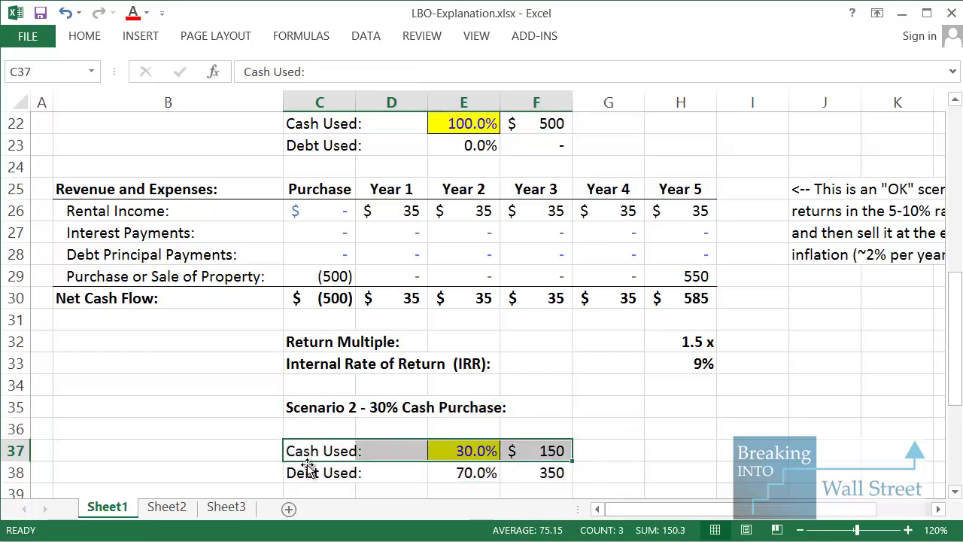
{"action": "left_click_drag", "start_coordinate": [309, 470], "coordinate": [525, 468]}
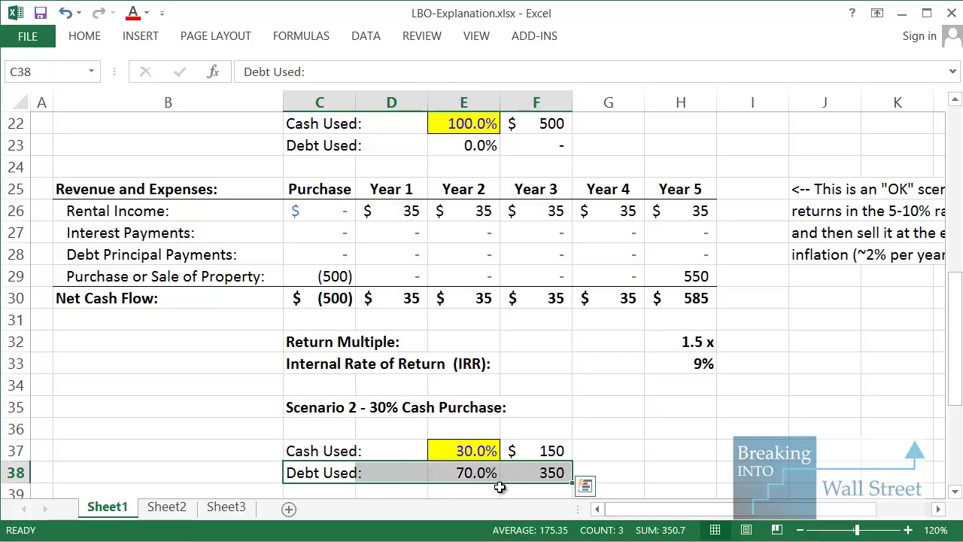
Step: Compare Scenario 2's purchase outlay in C40:C45 with Scenario 1's outlay in C29, checking the formulas in C44 and C45
{"action": "scroll", "coordinate": [499, 487], "scroll_direction": "down", "scroll_amount": 3}
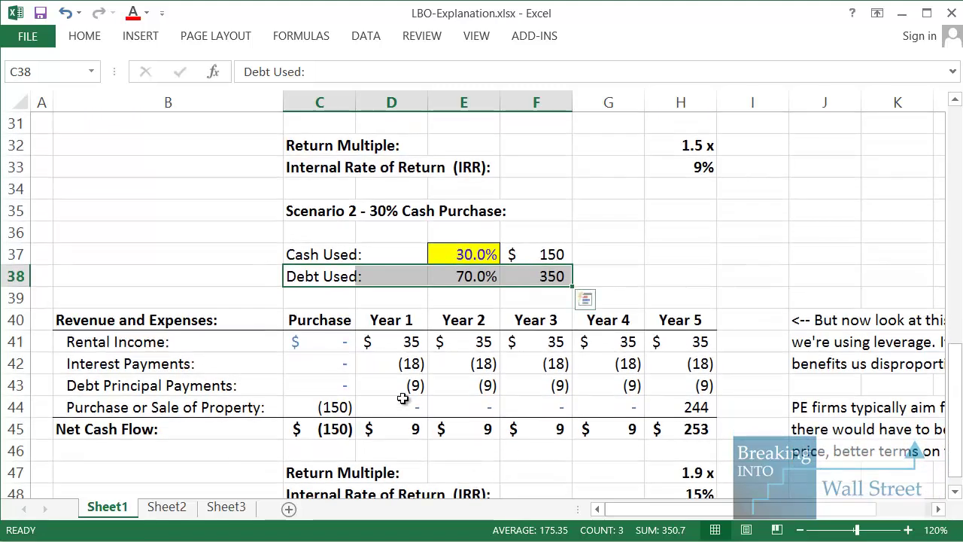
{"action": "scroll", "coordinate": [351, 341], "scroll_direction": "up", "scroll_amount": 1}
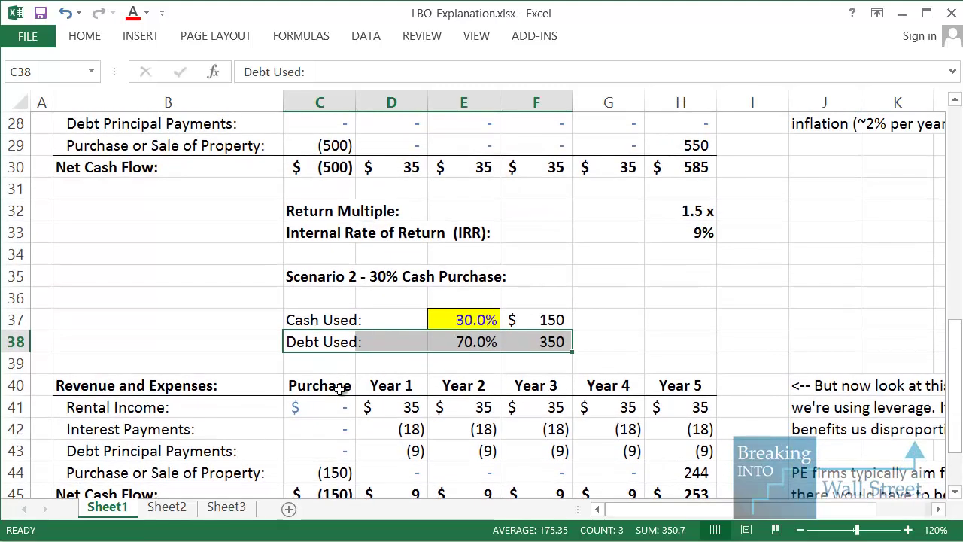
{"action": "left_click_drag", "start_coordinate": [342, 387], "coordinate": [338, 429]}
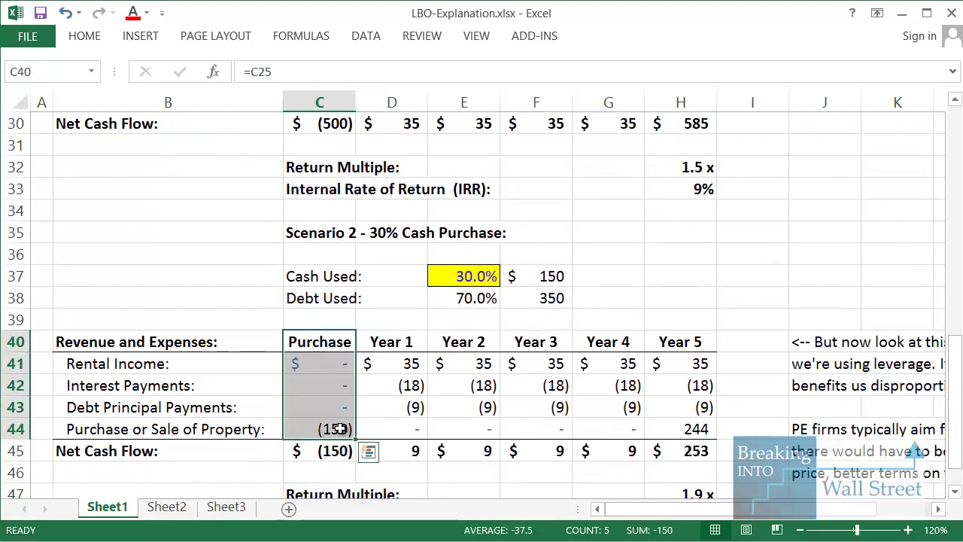
{"action": "scroll", "coordinate": [381, 235], "scroll_direction": "up", "scroll_amount": 1}
{"action": "left_click_drag", "start_coordinate": [280, 149], "coordinate": [355, 189]}
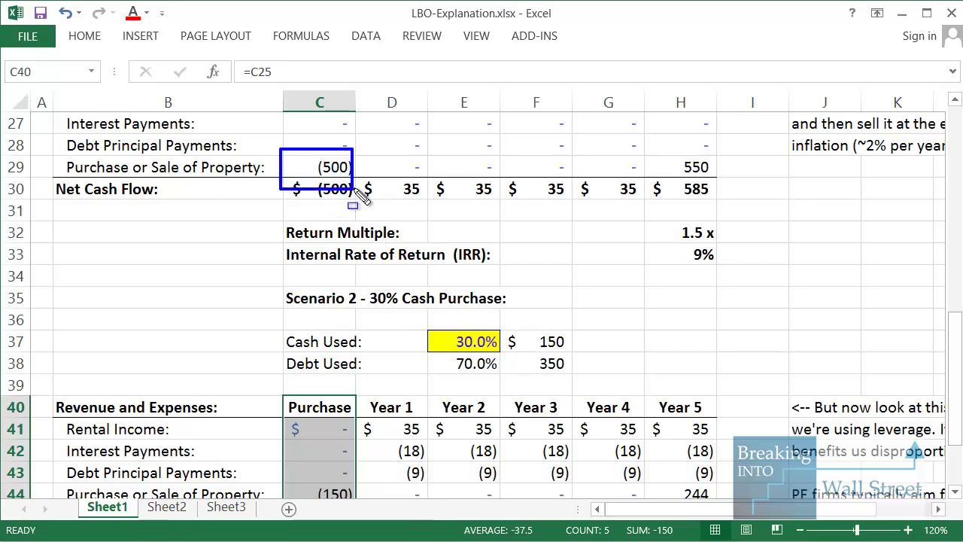
{"action": "left_click_drag", "start_coordinate": [274, 477], "coordinate": [363, 503]}
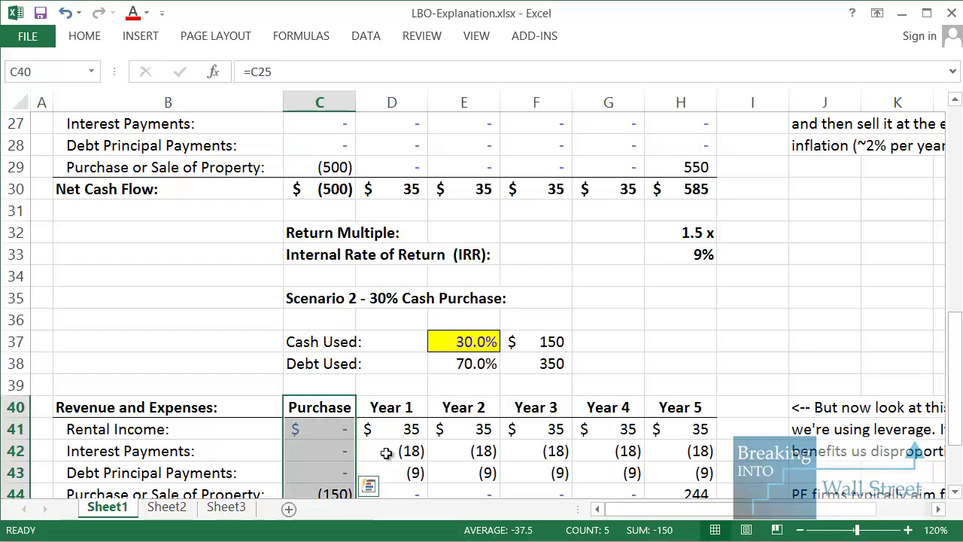
{"action": "scroll", "coordinate": [384, 456], "scroll_direction": "down", "scroll_amount": 1}
{"action": "left_click", "coordinate": [343, 429]}
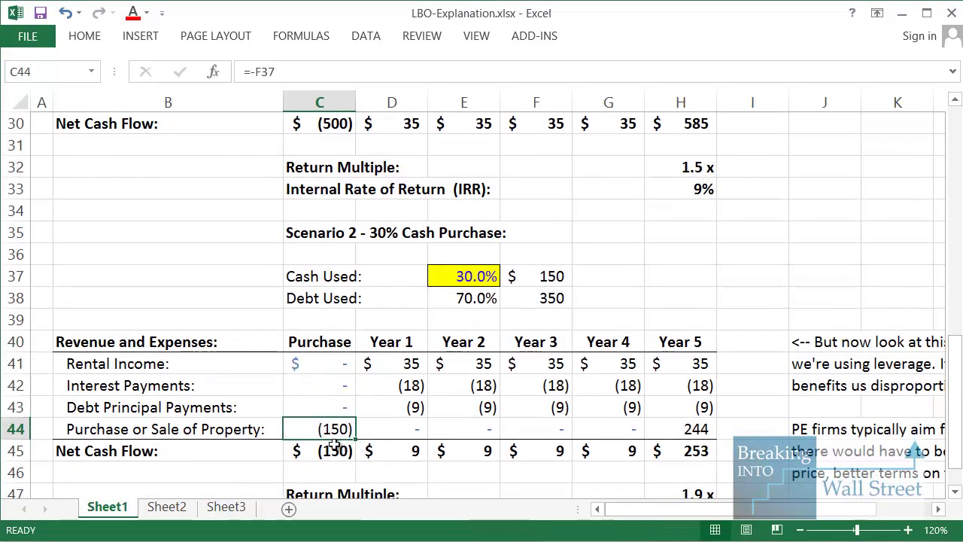
{"action": "left_click", "coordinate": [334, 445]}
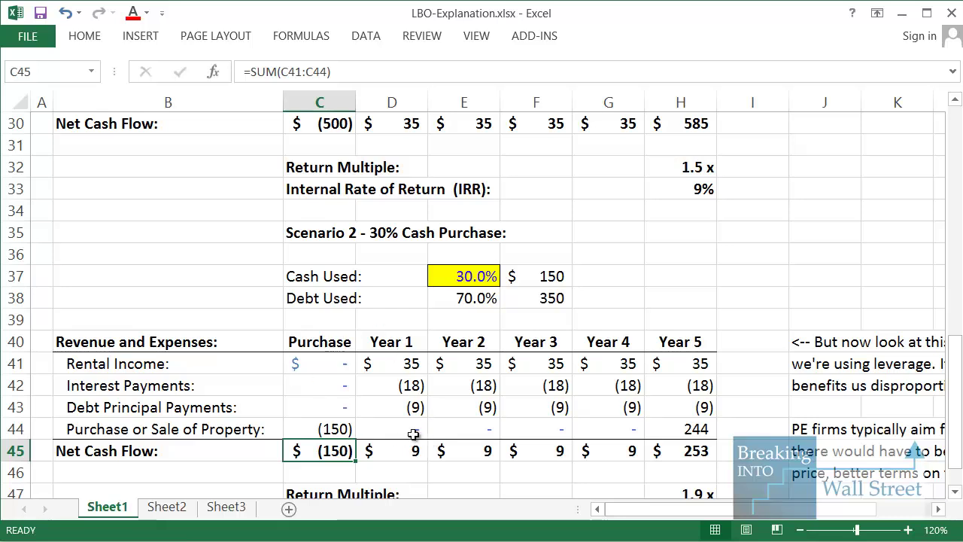
Step: Examine Scenario 2's rental income, interest and principal payments and net cash flows for Years 1–5 against the Purchase column
{"action": "left_click_drag", "start_coordinate": [409, 359], "coordinate": [674, 369]}
{"action": "left_click", "coordinate": [531, 446]}
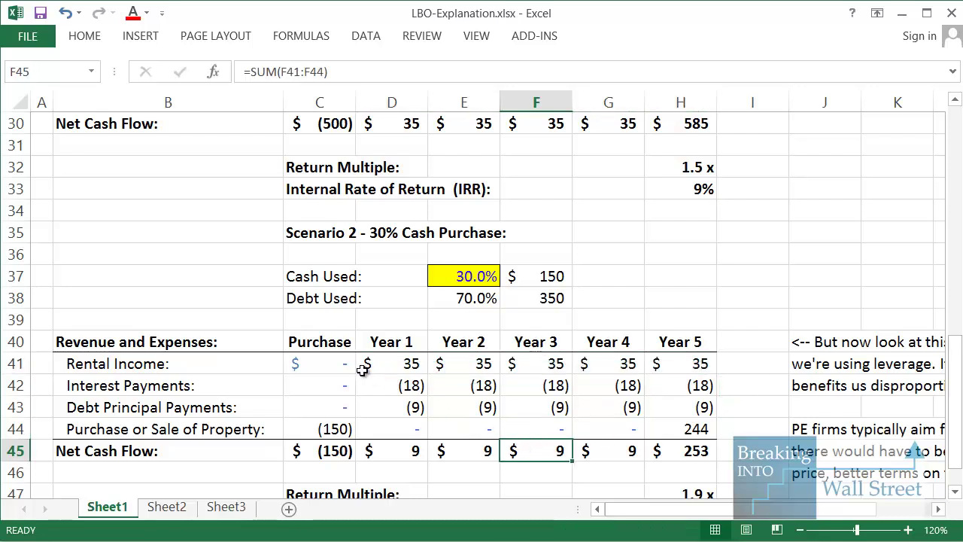
{"action": "mouse_move", "coordinate": [348, 374]}
{"action": "left_mouse_down"}
{"action": "mouse_move", "coordinate": [406, 417]}
{"action": "mouse_move", "coordinate": [652, 431]}
{"action": "mouse_move", "coordinate": [724, 418]}
{"action": "left_mouse_up"}
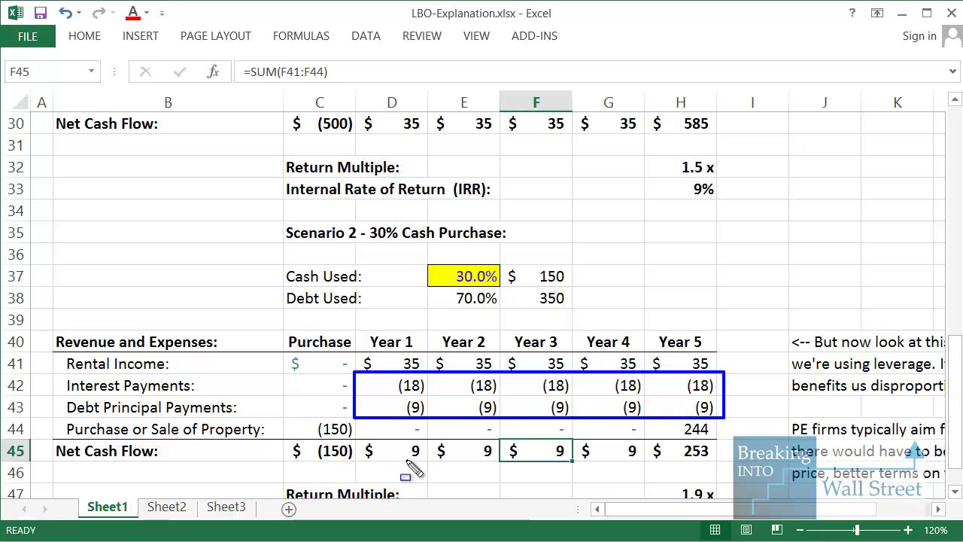
{"action": "key", "text": "Escape"}
{"action": "left_click_drag", "start_coordinate": [404, 452], "coordinate": [616, 449]}
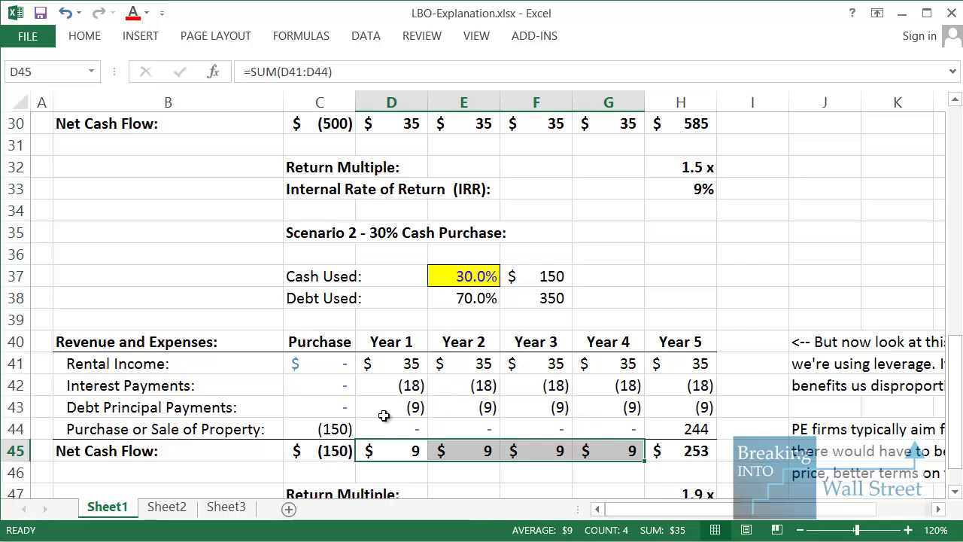
{"action": "left_click_drag", "start_coordinate": [340, 449], "coordinate": [323, 341]}
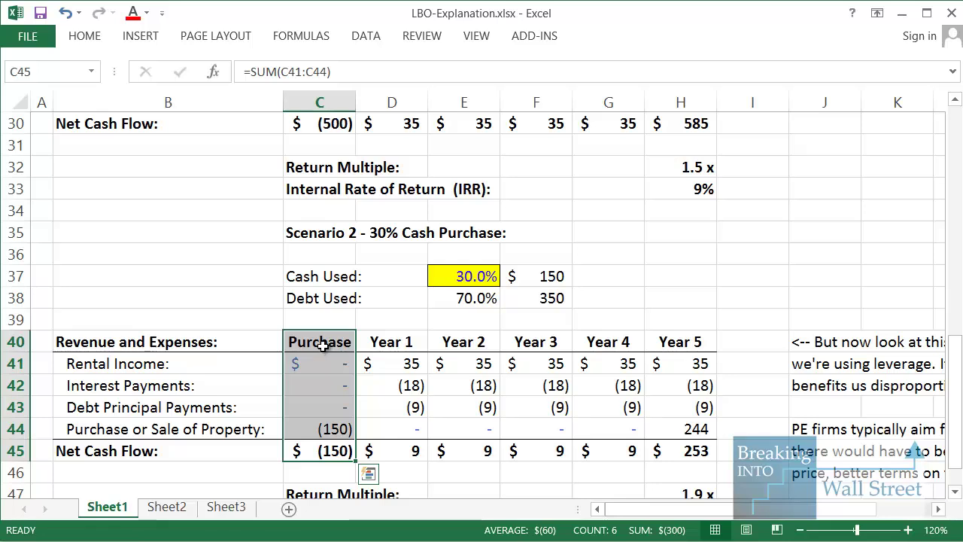
{"action": "left_click_drag", "start_coordinate": [323, 339], "coordinate": [312, 446]}
{"action": "left_click_drag", "start_coordinate": [404, 450], "coordinate": [661, 443]}
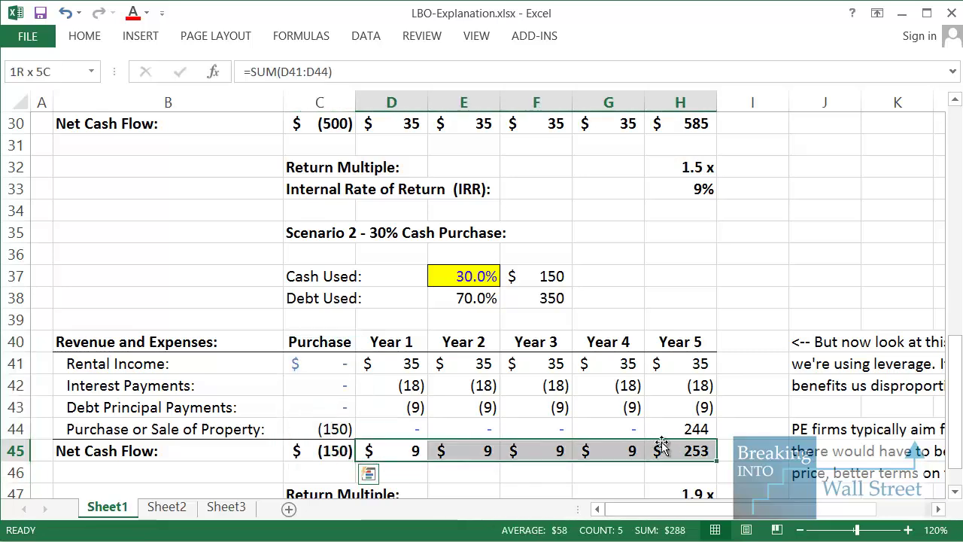
{"action": "left_click", "coordinate": [670, 319]}
{"action": "left_click", "coordinate": [706, 274]}
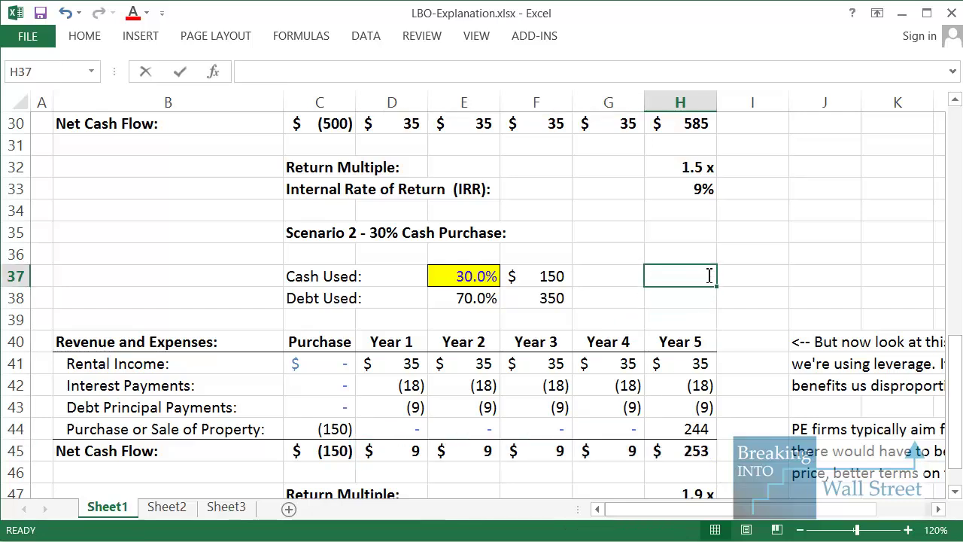
{"action": "type", "text": "=5*25"}
{"action": "key", "text": "ctrl+Return"}
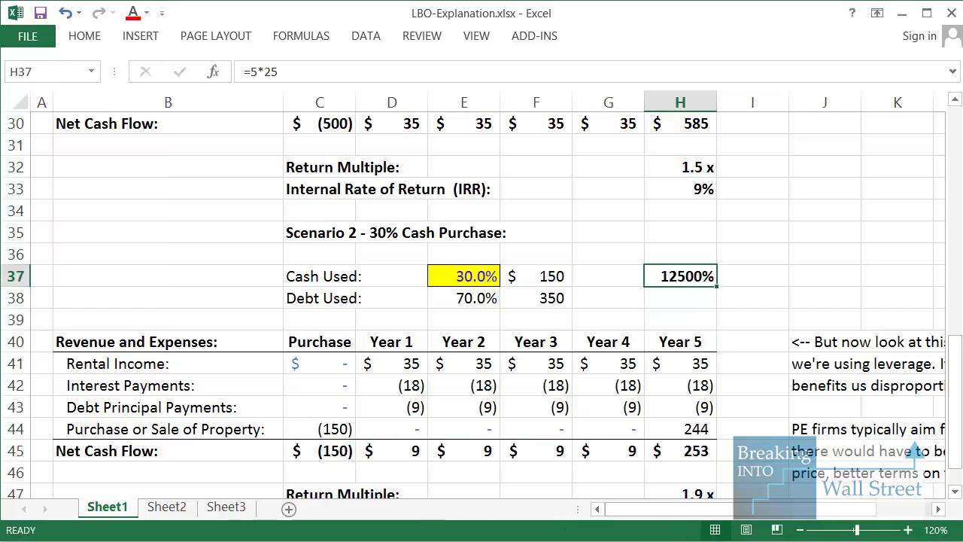
{"action": "key", "text": "Delete"}
Step: Enter the side calculation =5*25 in I38, beside Scenario 2's Debt Used row
{"action": "key", "text": "Down"}
{"action": "key", "text": "Right"}
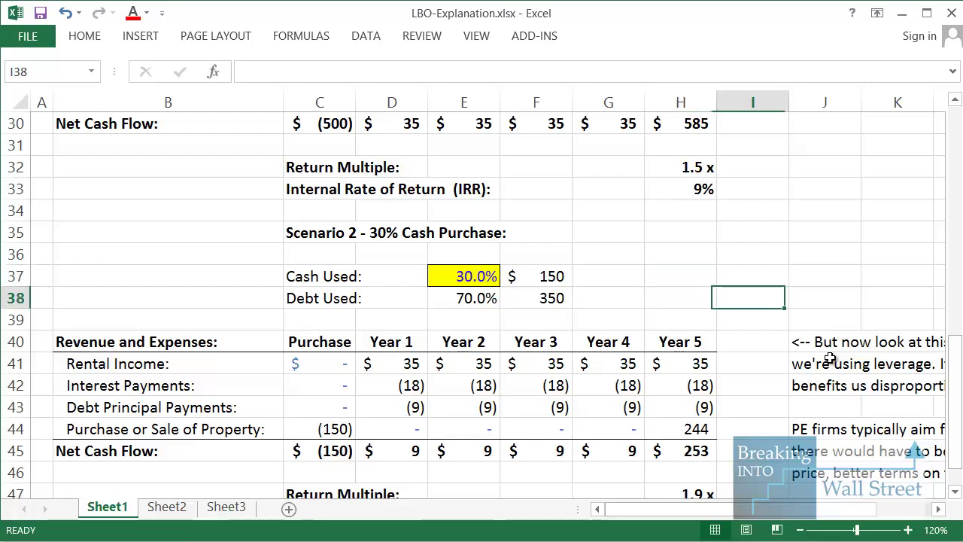
{"action": "type", "text": "=2"}
{"action": "type", "text": "*"}
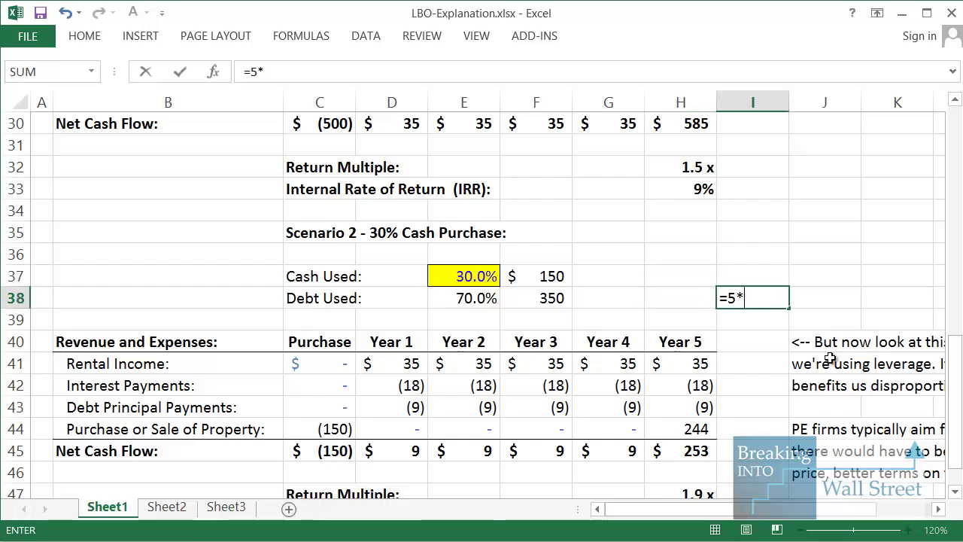
{"action": "type", "text": "25"}
{"action": "key", "text": "ctrl+Return"}
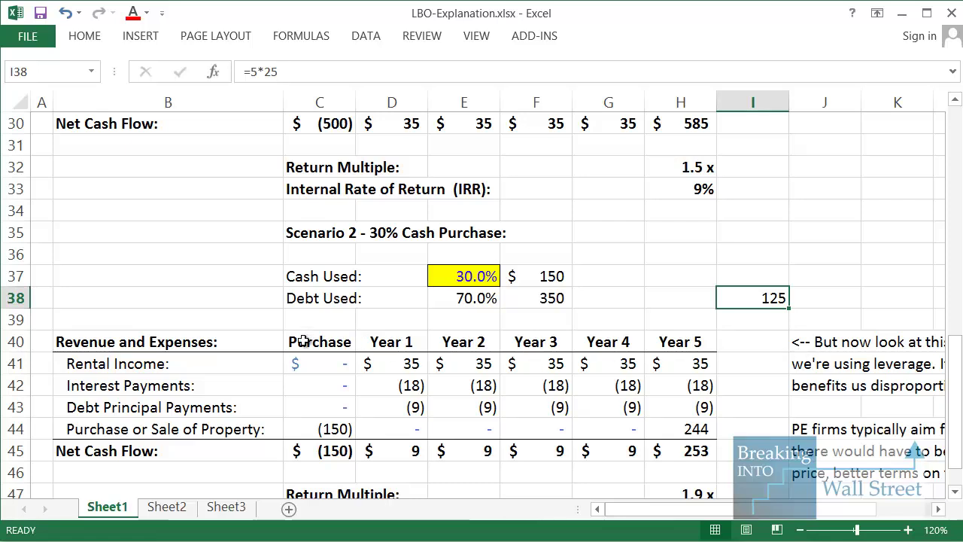
Step: Compare Scenario 2's Purchase column with the Year 1–5 cash flows, and the Debt Used amount in F38 with the calculation in I38
{"action": "left_click_drag", "start_coordinate": [302, 341], "coordinate": [300, 446]}
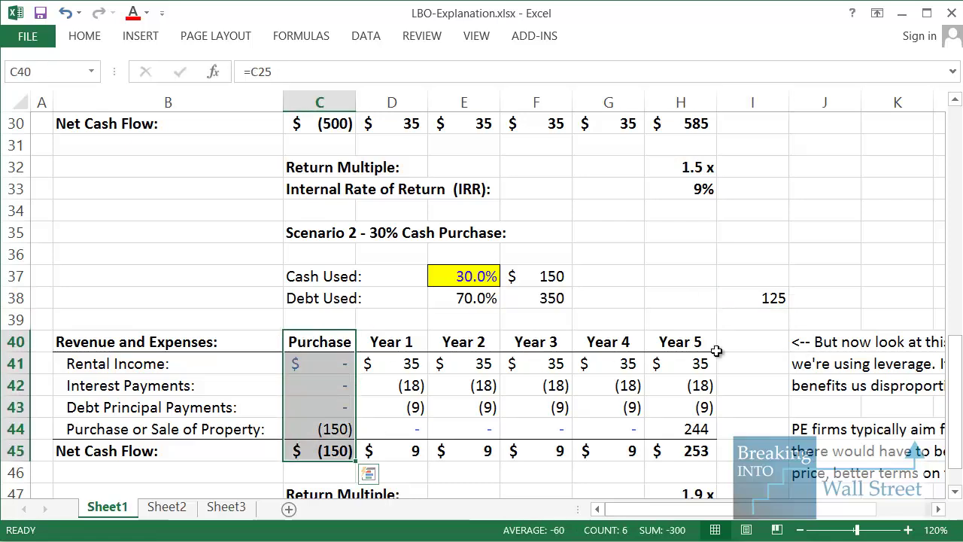
{"action": "left_click", "coordinate": [775, 297]}
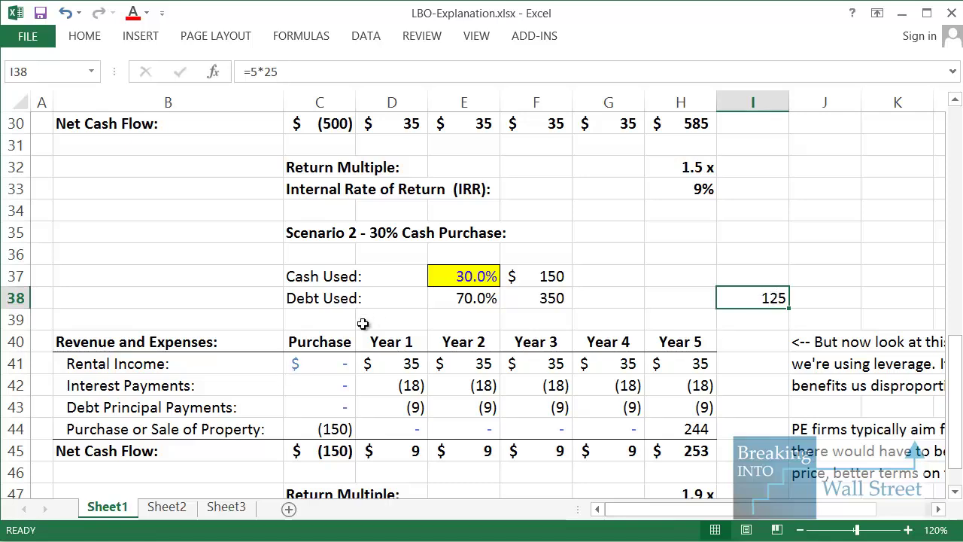
{"action": "left_click_drag", "start_coordinate": [342, 340], "coordinate": [323, 450]}
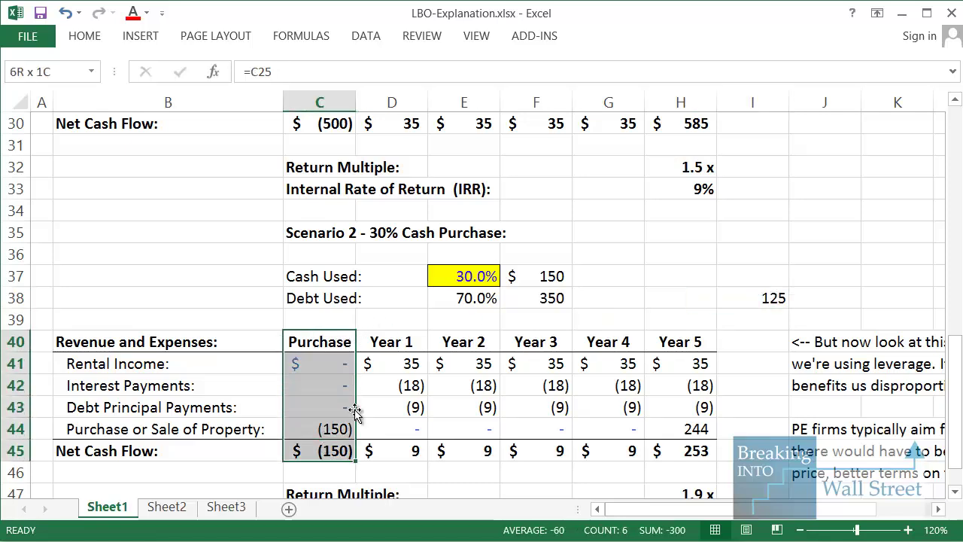
{"action": "left_click_drag", "start_coordinate": [391, 343], "coordinate": [678, 451]}
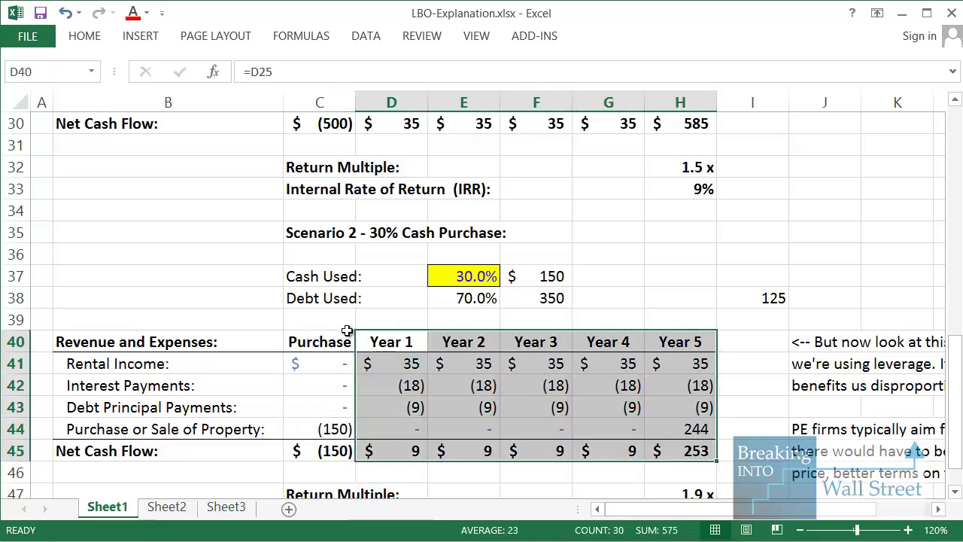
{"action": "left_click_drag", "start_coordinate": [347, 331], "coordinate": [340, 444]}
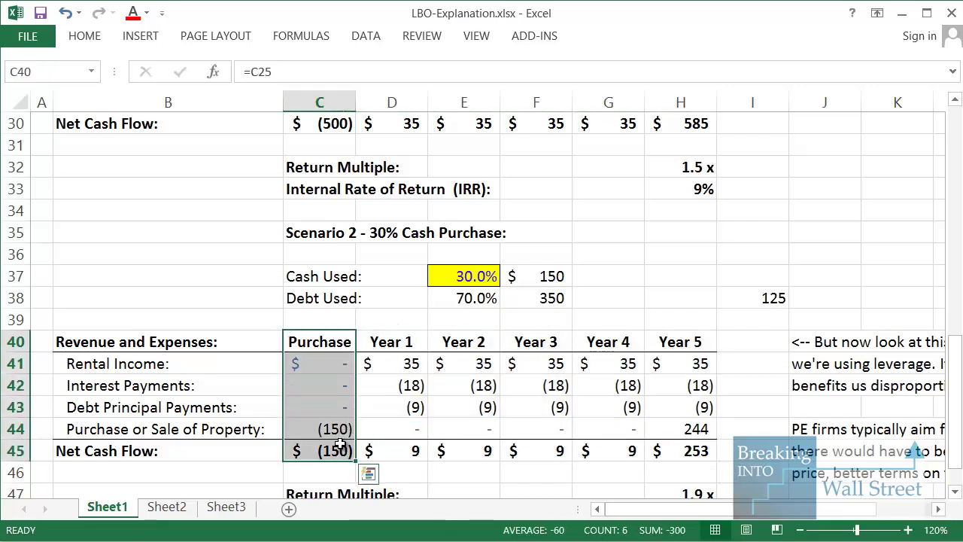
{"action": "left_click", "coordinate": [771, 310]}
{"action": "left_click_drag", "start_coordinate": [532, 299], "coordinate": [780, 299]}
{"action": "scroll", "coordinate": [677, 263], "scroll_direction": "down", "scroll_amount": 1}
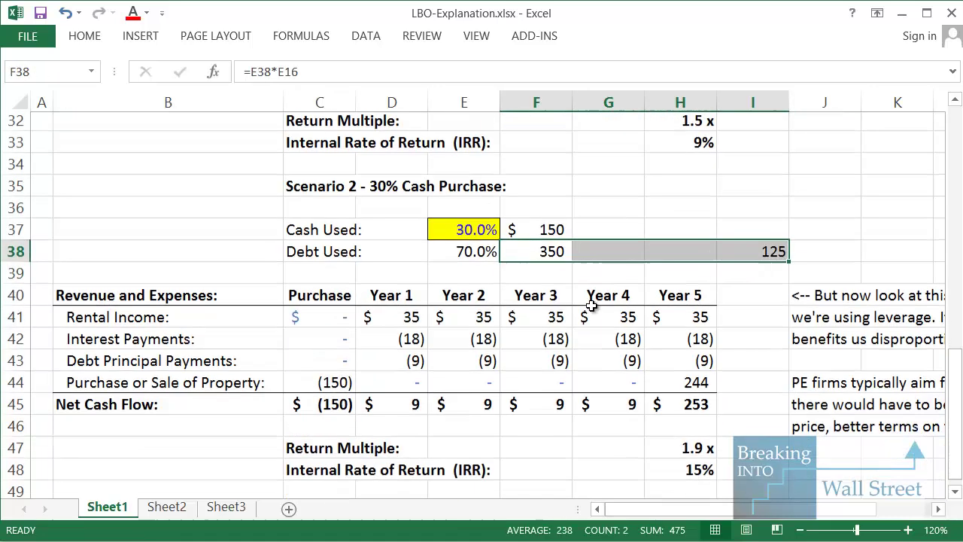
{"action": "scroll", "coordinate": [404, 376], "scroll_direction": "up", "scroll_amount": 1}
{"action": "scroll", "coordinate": [404, 376], "scroll_direction": "up", "scroll_amount": 1}
{"action": "left_click_drag", "start_coordinate": [410, 451], "coordinate": [621, 344]}
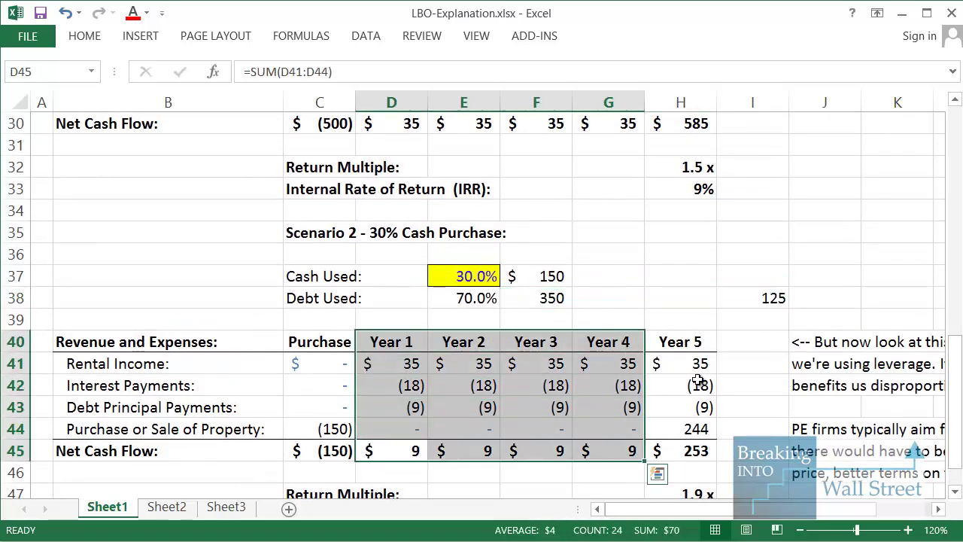
Step: Examine the Year 5 sale formula in H44 and trace its references to E17, F38 and D43:H43
{"action": "double_click", "coordinate": [687, 430]}
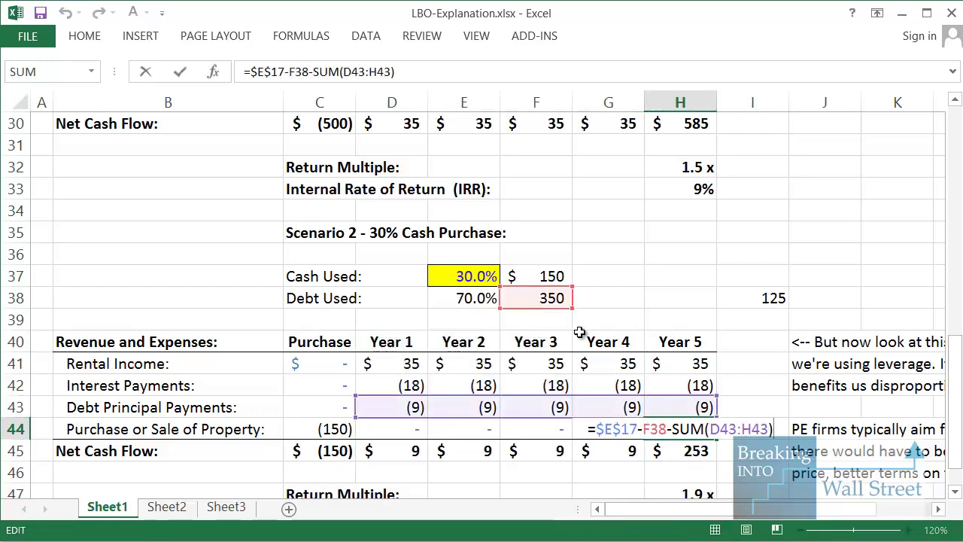
{"action": "scroll", "coordinate": [579, 331], "scroll_direction": "up", "scroll_amount": 4}
{"action": "scroll", "coordinate": [565, 331], "scroll_direction": "down", "scroll_amount": 3}
{"action": "scroll", "coordinate": [565, 331], "scroll_direction": "up", "scroll_amount": 6}
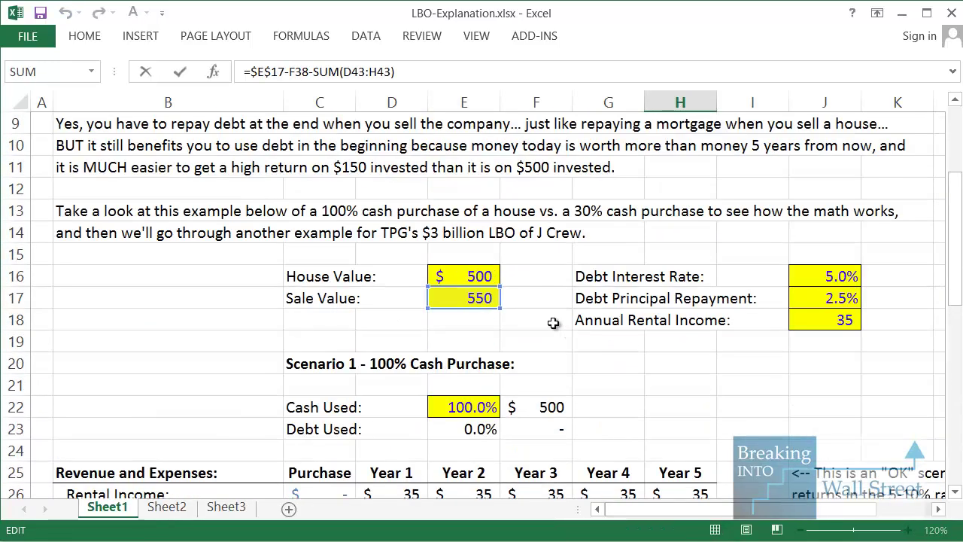
{"action": "scroll", "coordinate": [488, 299], "scroll_direction": "down", "scroll_amount": 7}
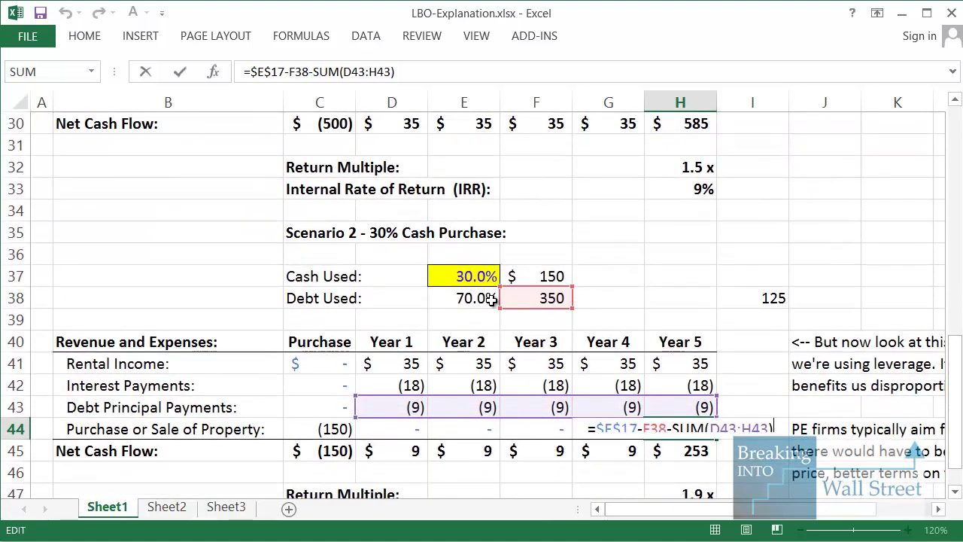
{"action": "scroll", "coordinate": [490, 299], "scroll_direction": "down", "scroll_amount": 1}
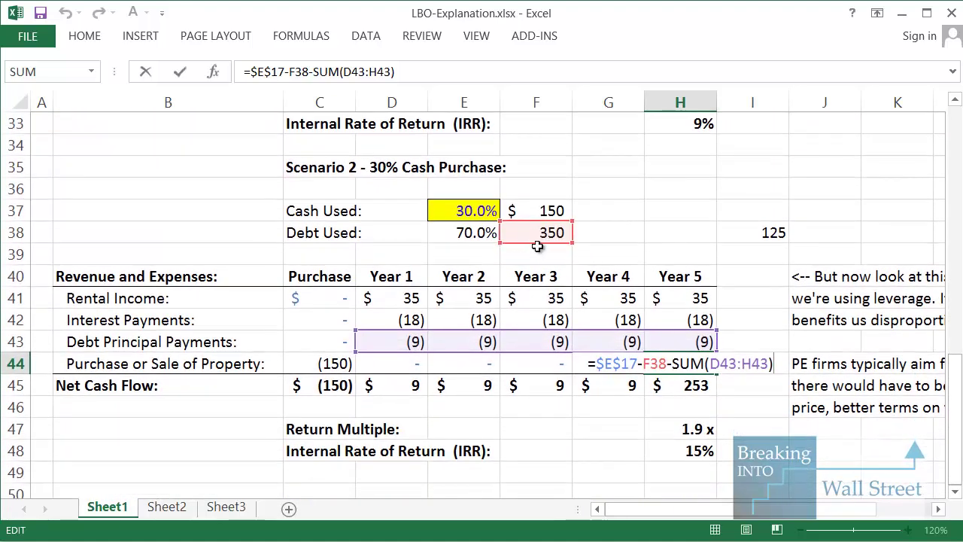
{"action": "key", "text": "Escape"}
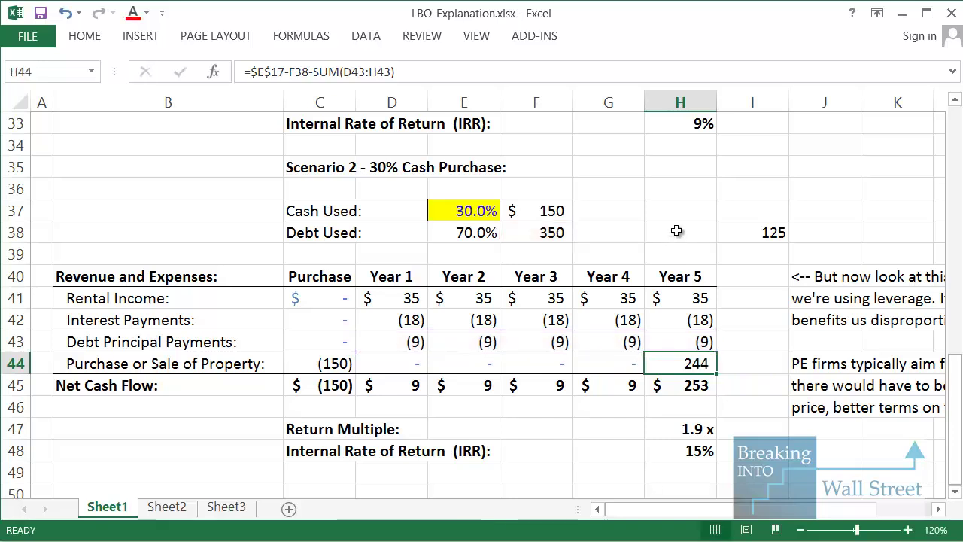
Step: Calculate Scenario 2's remaining debt in H38 with =F38+SUM(D43:H43)
{"action": "left_click", "coordinate": [681, 233]}
{"action": "type", "text": "="}
{"action": "key", "text": "Left"}
{"action": "key", "text": "Left"}
{"action": "type", "text": "+SUM("}
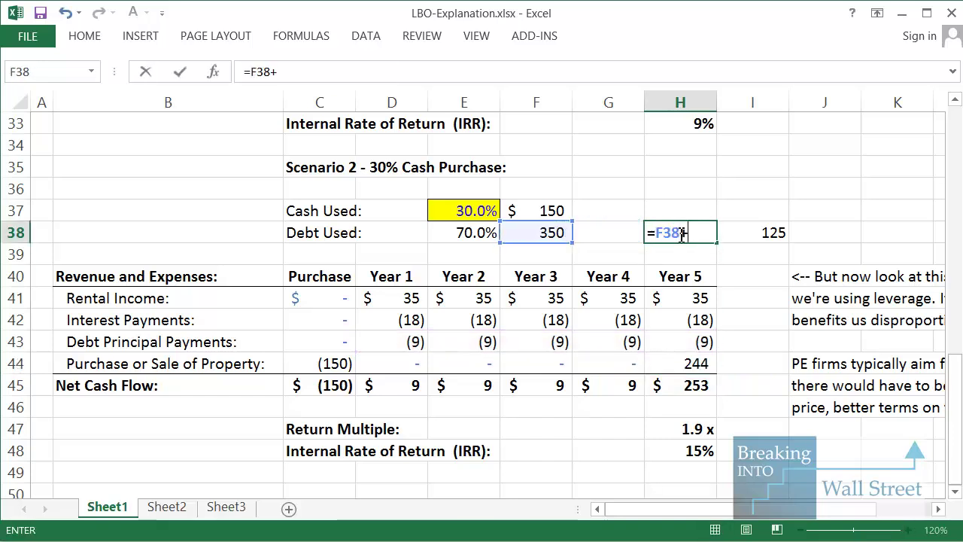
{"action": "key", "text": "Left"}
{"action": "key", "text": "Left"}
{"action": "key", "text": "Left"}
{"action": "key", "text": "Down"}
{"action": "key", "text": "Down"}
{"action": "key", "text": "Down"}
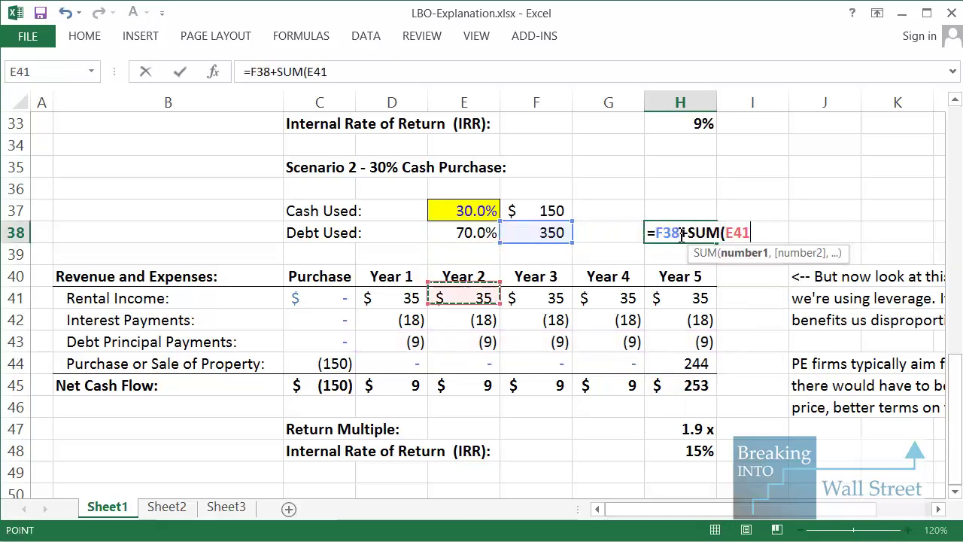
{"action": "key", "text": "Left"}
{"action": "key", "text": "Down"}
{"action": "key", "text": "Down"}
{"action": "key", "text": "shift+Right"}
{"action": "key", "text": "shift+Right"}
{"action": "key", "text": "shift+Right"}
{"action": "key", "text": "shift+Right"}
{"action": "type", "text": ")"}
{"action": "key", "text": "ctrl+Return"}
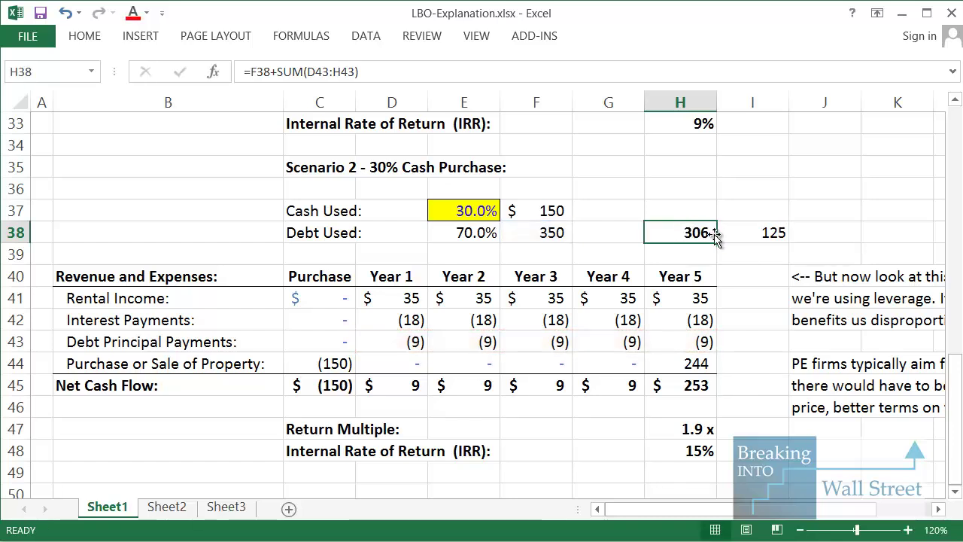
{"action": "key", "text": "F2"}
{"action": "key", "text": "Escape"}
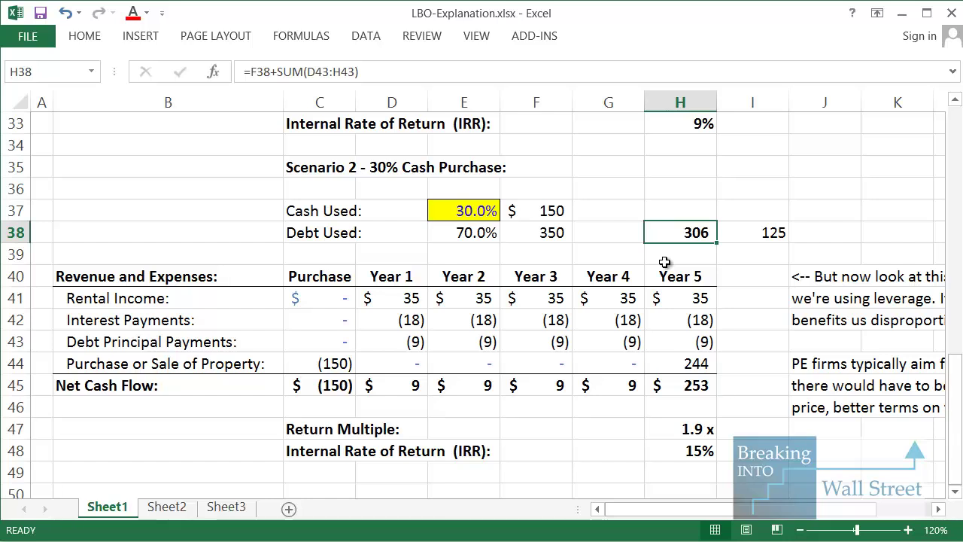
Step: Clear the remaining-debt side calculation from H38
{"action": "left_click", "coordinate": [665, 262]}
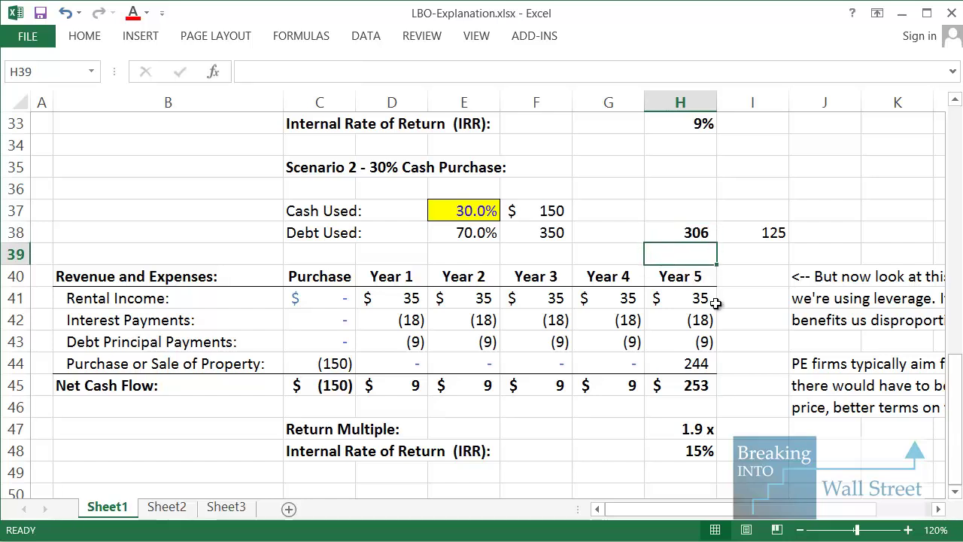
{"action": "key", "text": "Up"}
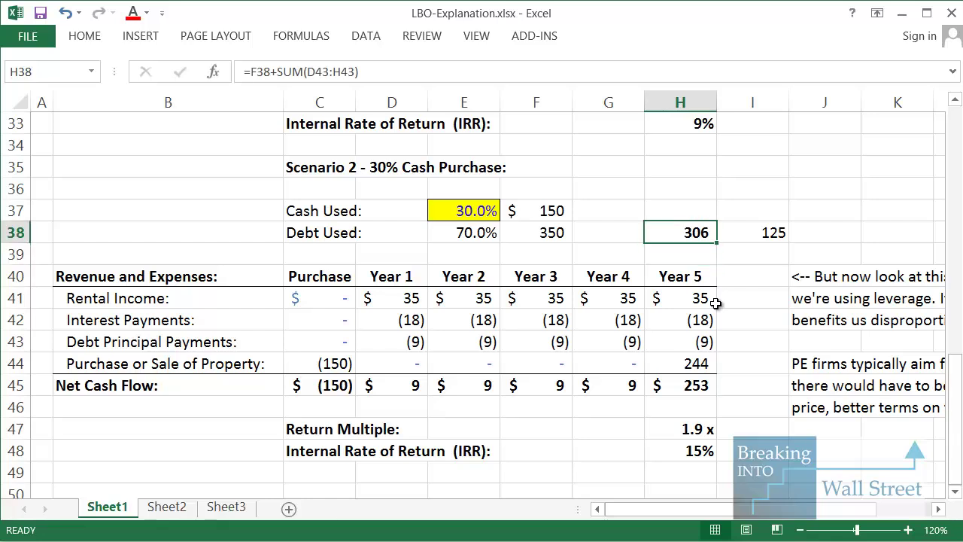
{"action": "key", "text": "Delete"}
Step: Examine Scenario 2's Return Multiple row, C47:H47, with Scenario 1's returns also in view
{"action": "key", "text": "Down"}
{"action": "key", "text": "Down"}
{"action": "key", "text": "Down"}
{"action": "key", "text": "Down"}
{"action": "key", "text": "Down"}
{"action": "key", "text": "Down"}
{"action": "key", "text": "Down"}
{"action": "key", "text": "Down"}
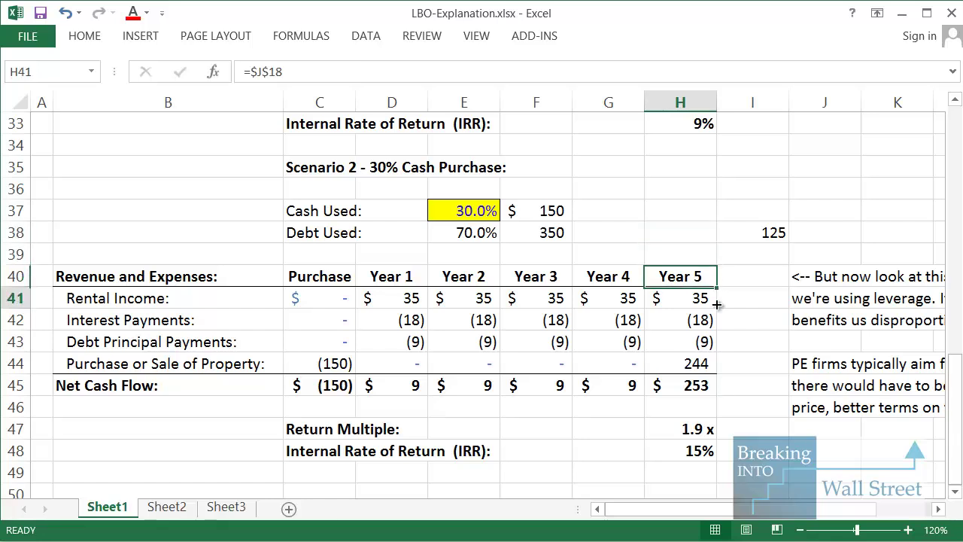
{"action": "key", "text": "Down"}
{"action": "key", "text": "shift+Left"}
{"action": "key", "text": "shift+Left"}
{"action": "key", "text": "shift+Left"}
{"action": "key", "text": "shift+Left"}
{"action": "key", "text": "shift+Left"}
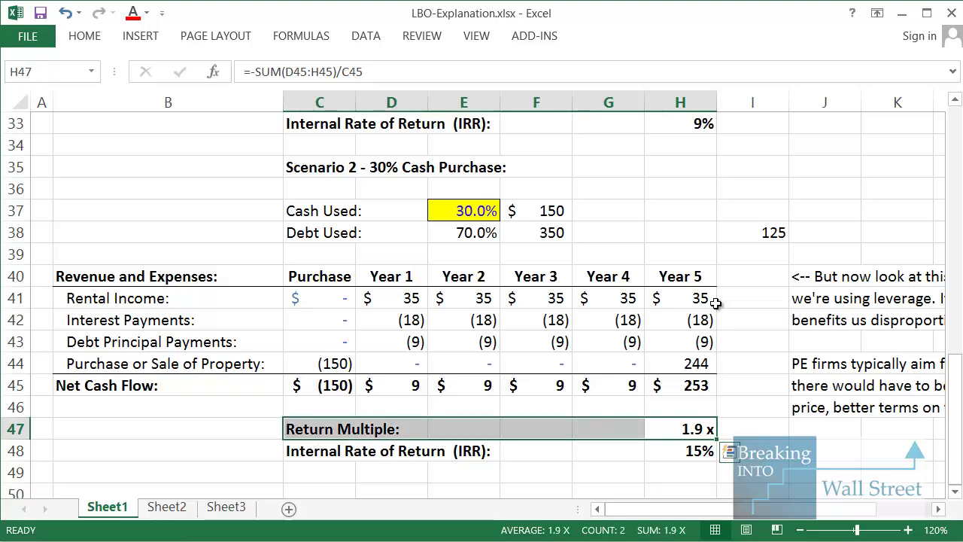
{"action": "scroll", "coordinate": [588, 346], "scroll_direction": "down", "scroll_amount": 1, "text": "ctrl"}
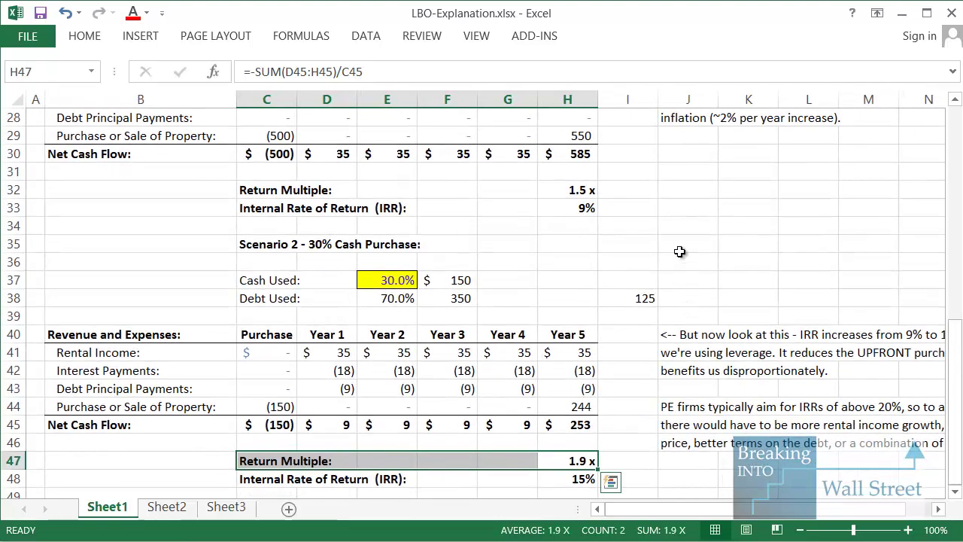
{"action": "left_click", "coordinate": [680, 251]}
Step: Compare the Return Multiple and IRR rows of both scenarios, relating them to Scenario 2's Debt Used row
{"action": "mouse_move", "coordinate": [227, 177]}
{"action": "left_mouse_down"}
{"action": "mouse_move", "coordinate": [610, 216]}
{"action": "mouse_move", "coordinate": [610, 202]}
{"action": "left_mouse_up"}
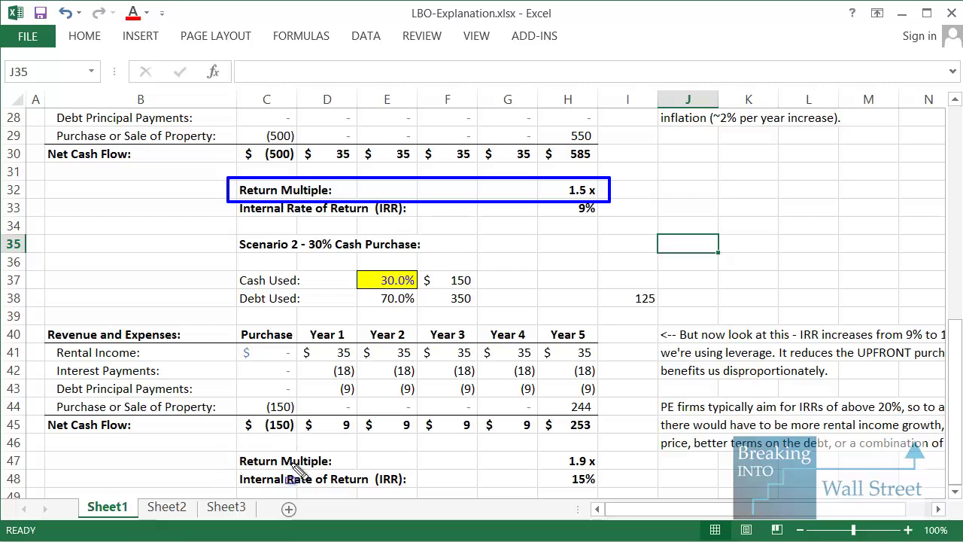
{"action": "mouse_move", "coordinate": [228, 446]}
{"action": "left_mouse_down"}
{"action": "mouse_move", "coordinate": [607, 507]}
{"action": "mouse_move", "coordinate": [604, 467]}
{"action": "left_mouse_up"}
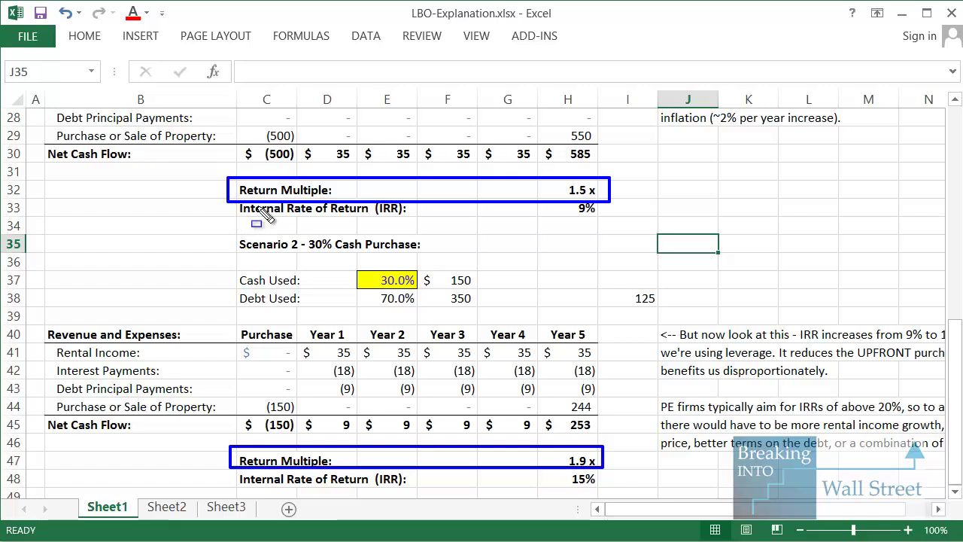
{"action": "mouse_move", "coordinate": [231, 201]}
{"action": "left_mouse_down"}
{"action": "mouse_move", "coordinate": [582, 236]}
{"action": "mouse_move", "coordinate": [614, 218]}
{"action": "left_mouse_up"}
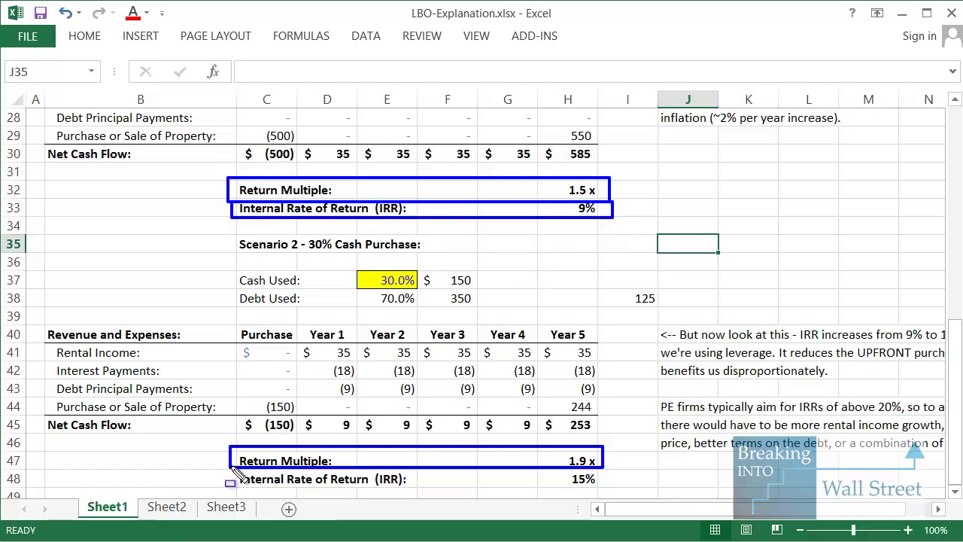
{"action": "mouse_move", "coordinate": [232, 465]}
{"action": "left_mouse_down"}
{"action": "mouse_move", "coordinate": [534, 472]}
{"action": "mouse_move", "coordinate": [632, 498]}
{"action": "mouse_move", "coordinate": [617, 493]}
{"action": "left_mouse_up"}
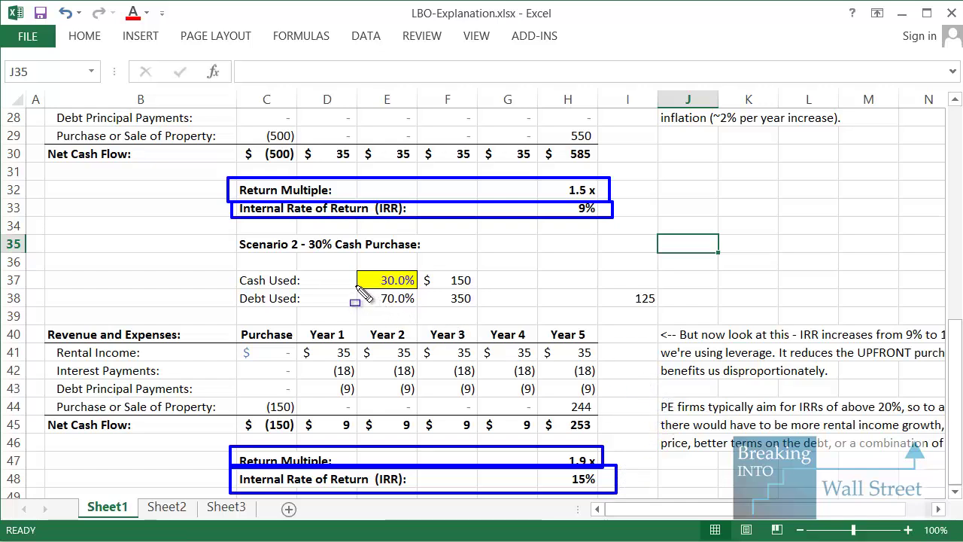
{"action": "left_click_drag", "start_coordinate": [355, 284], "coordinate": [481, 306]}
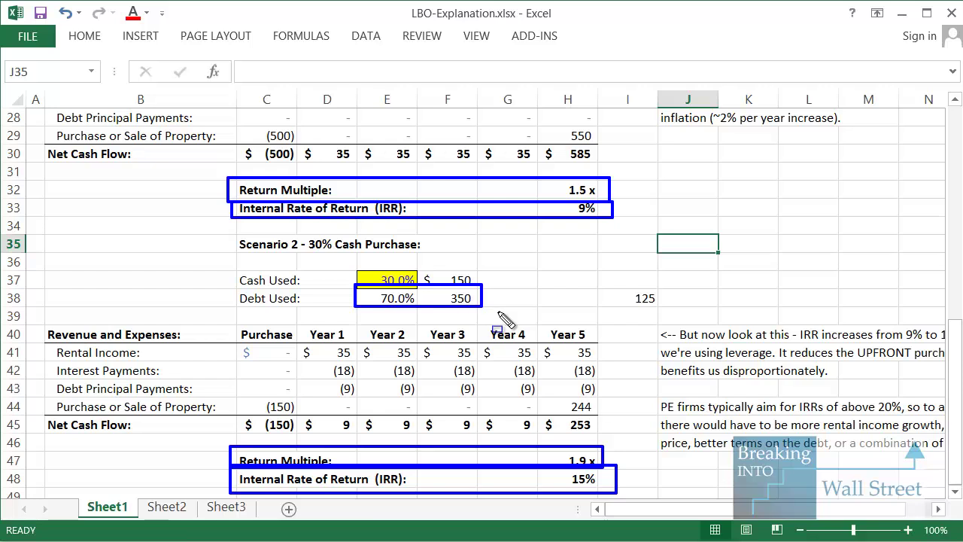
{"action": "key", "text": "Escape"}
{"action": "left_click", "coordinate": [497, 314]}
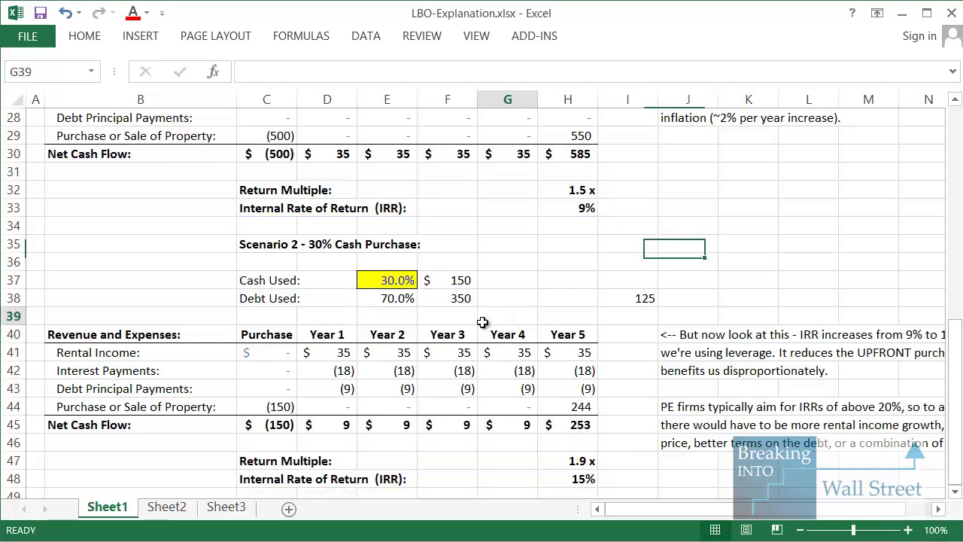
Step: Compare Scenario 2's Purchase column with its Year 1–4 and Year 5 cash flows, and review the cash and debt split in C35:F38
{"action": "left_click_drag", "start_coordinate": [245, 333], "coordinate": [277, 422]}
{"action": "scroll", "coordinate": [277, 423], "scroll_direction": "up", "scroll_amount": 2}
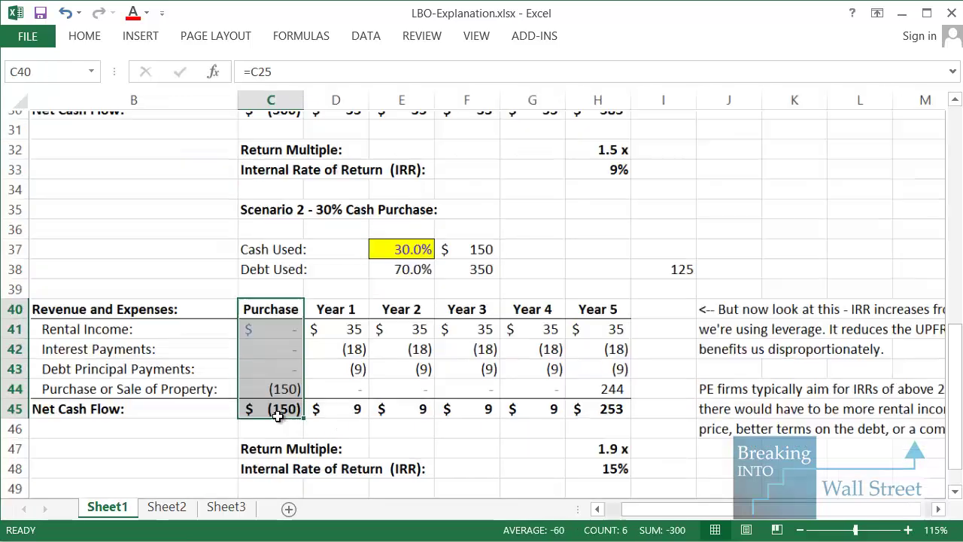
{"action": "scroll", "coordinate": [280, 399], "scroll_direction": "down", "scroll_amount": 1}
{"action": "left_click", "coordinate": [294, 375]}
{"action": "left_click_drag", "start_coordinate": [310, 290], "coordinate": [190, 393]}
{"action": "left_click_drag", "start_coordinate": [376, 315], "coordinate": [606, 393]}
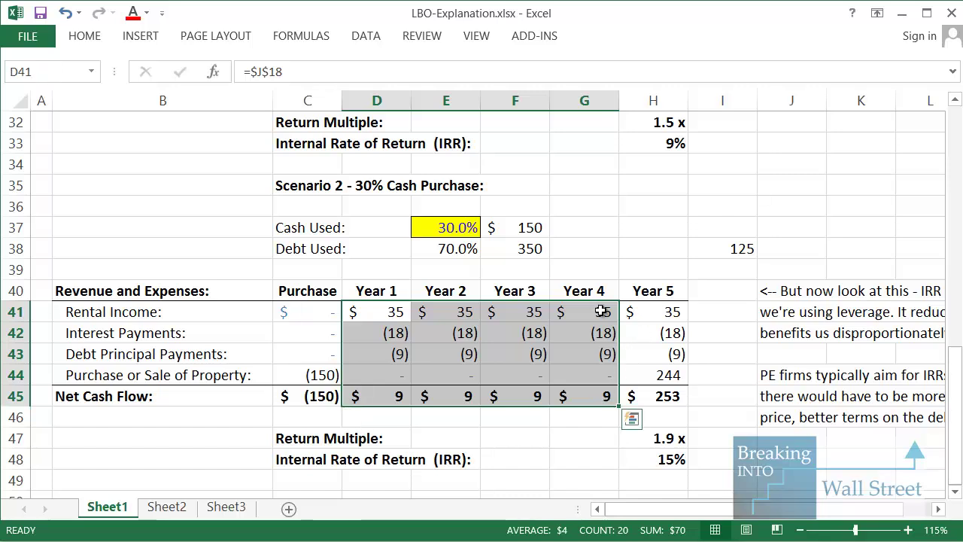
{"action": "left_click_drag", "start_coordinate": [313, 287], "coordinate": [315, 390]}
{"action": "left_click_drag", "start_coordinate": [652, 287], "coordinate": [671, 398]}
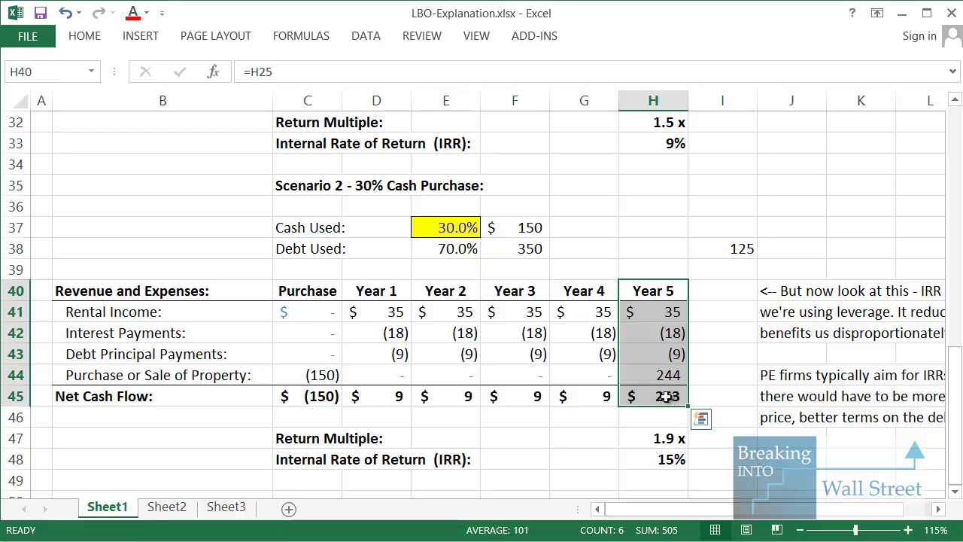
{"action": "left_click_drag", "start_coordinate": [312, 288], "coordinate": [313, 388]}
{"action": "left_click_drag", "start_coordinate": [673, 292], "coordinate": [662, 388]}
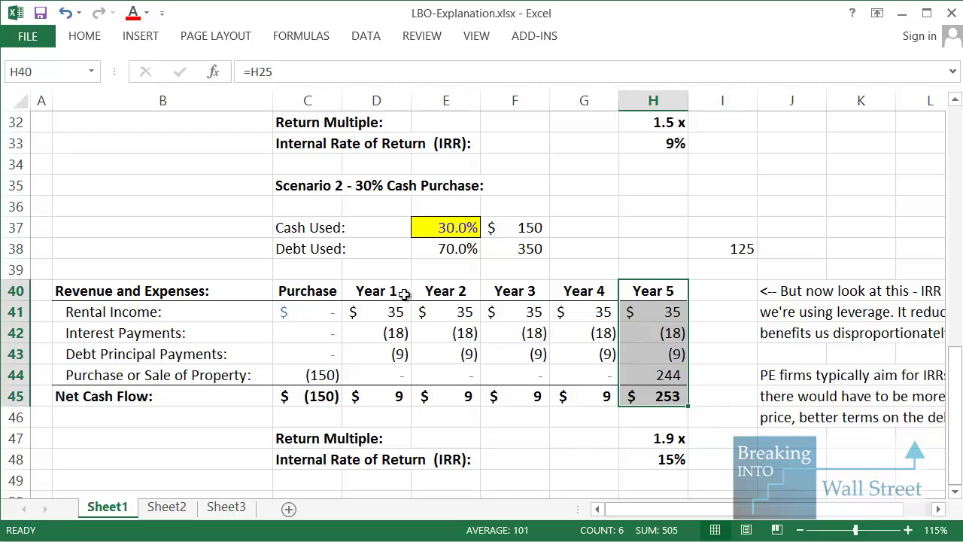
{"action": "left_click_drag", "start_coordinate": [320, 292], "coordinate": [336, 398]}
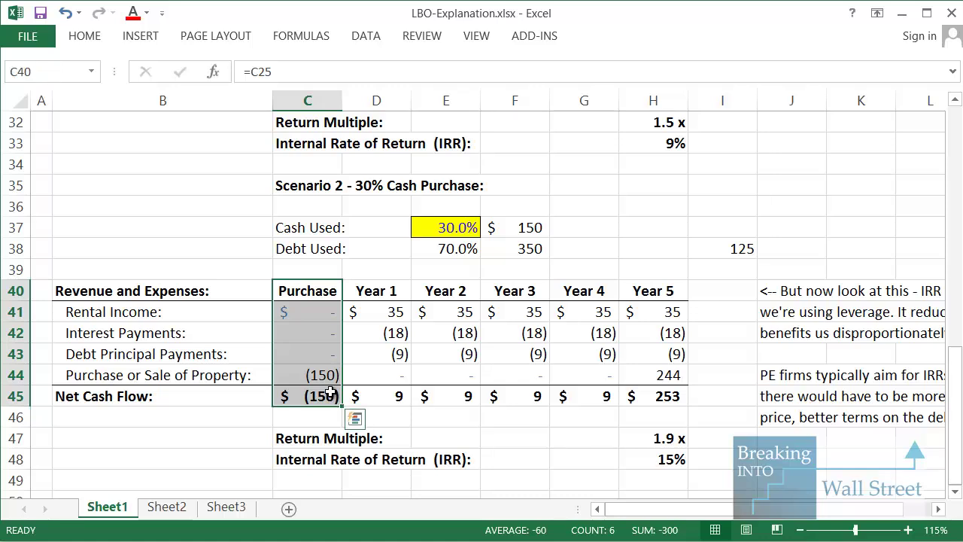
{"action": "left_click_drag", "start_coordinate": [289, 184], "coordinate": [524, 253]}
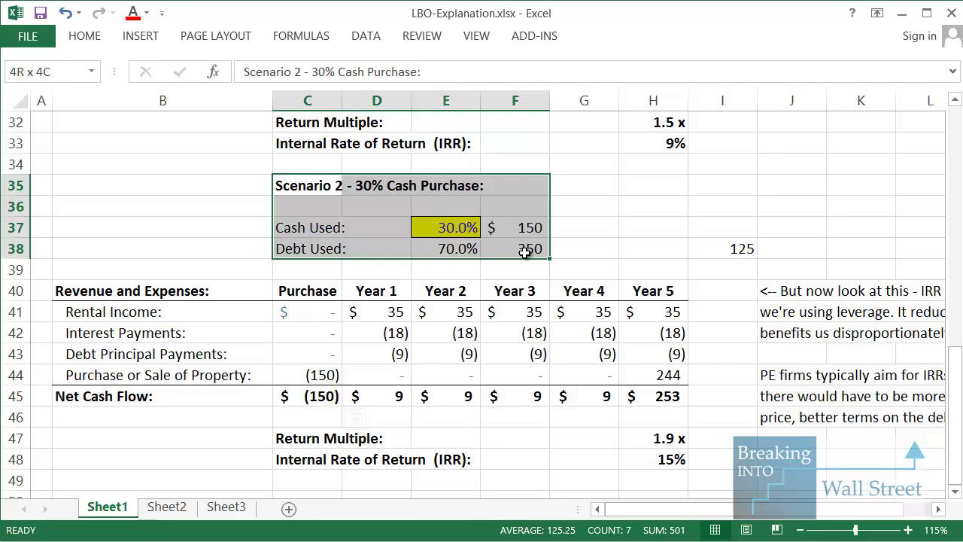
{"action": "left_click_drag", "start_coordinate": [524, 253], "coordinate": [524, 253]}
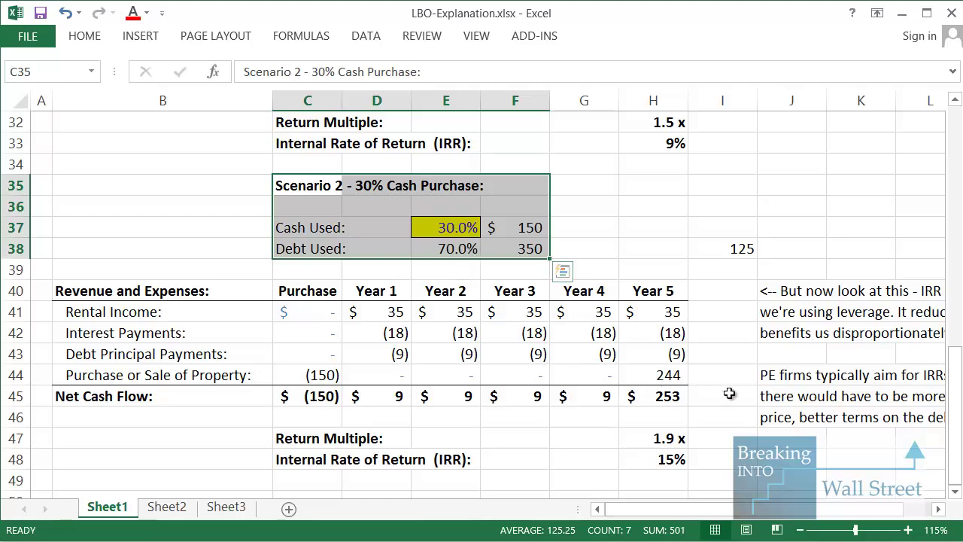
Step: Read the note on PE firms' target IRRs in J44:J46 and compare it with Scenario 2's IRR in row 48
{"action": "left_click_drag", "start_coordinate": [726, 395], "coordinate": [914, 396]}
{"action": "left_click", "coordinate": [356, 297]}
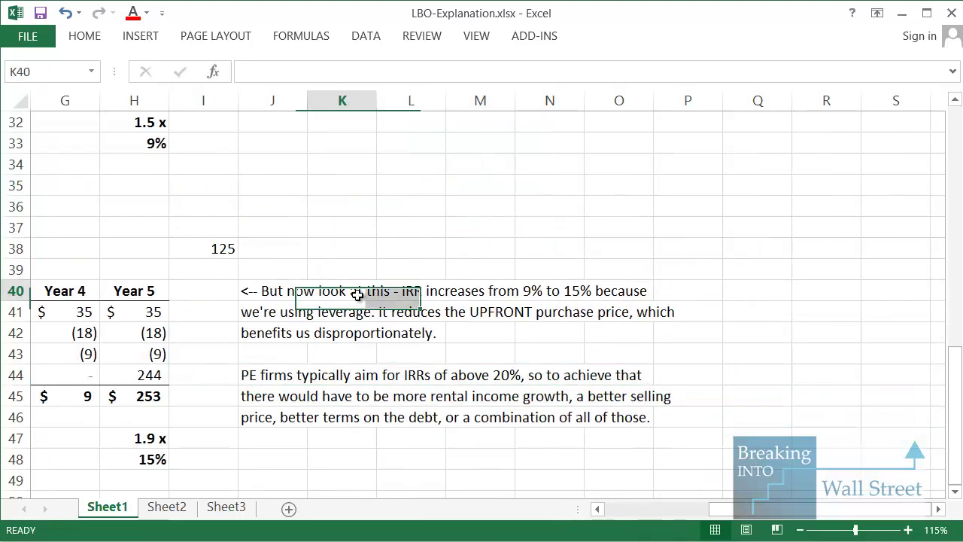
{"action": "scroll", "coordinate": [290, 310], "scroll_direction": "down", "scroll_amount": 2}
{"action": "left_click_drag", "start_coordinate": [263, 249], "coordinate": [720, 294]}
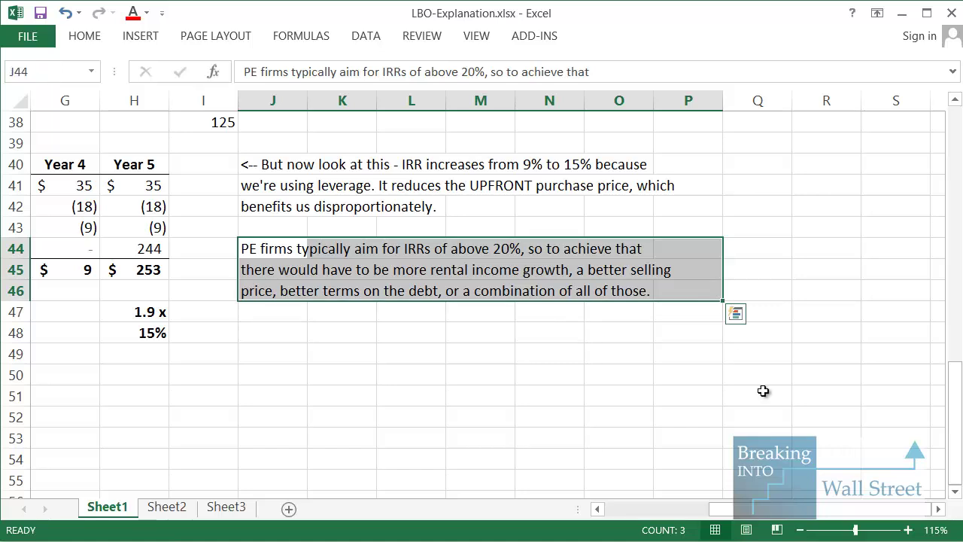
{"action": "scroll", "coordinate": [438, 365], "scroll_direction": "left", "scroll_amount": 3}
{"action": "left_click_drag", "start_coordinate": [333, 337], "coordinate": [673, 343]}
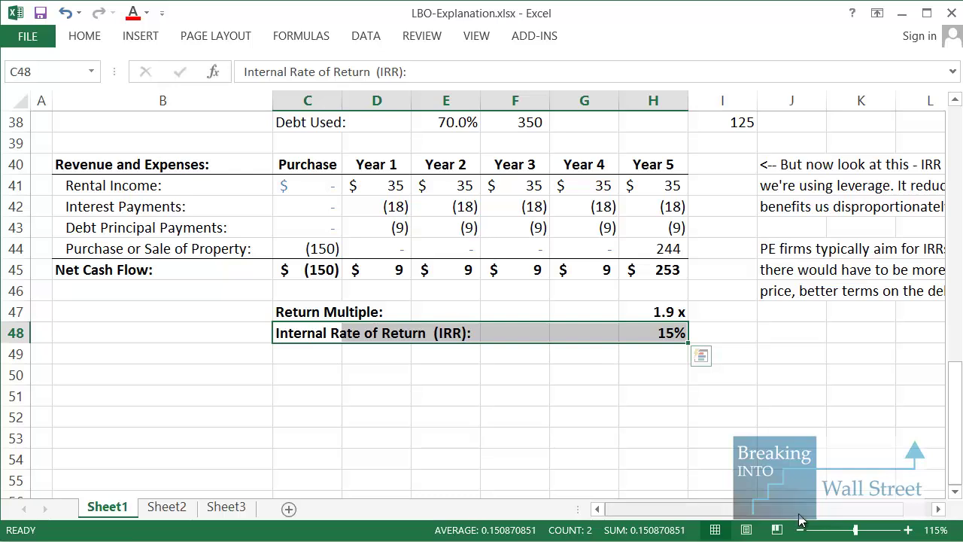
{"action": "left_click_drag", "start_coordinate": [800, 515], "coordinate": [830, 514]}
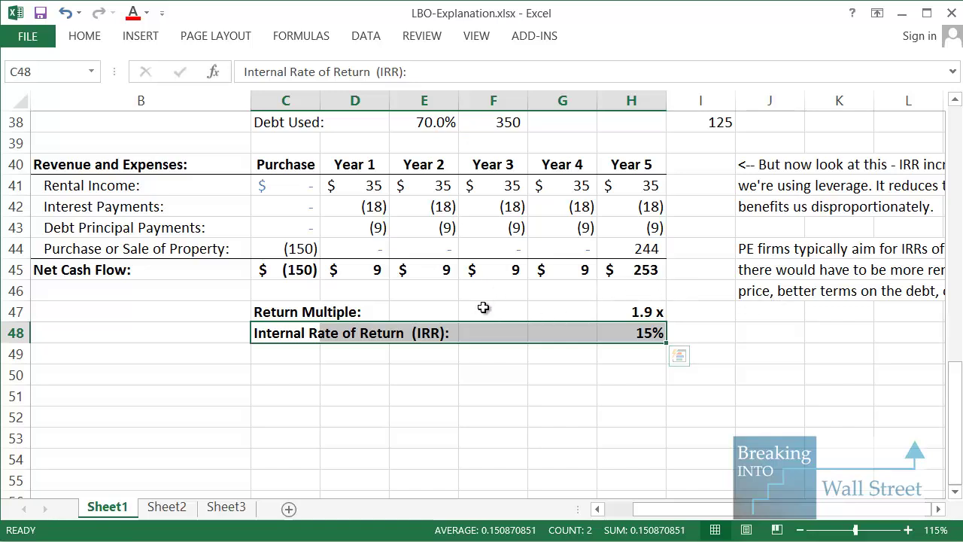
Step: Compare Scenario 2's Year 5 property sale in H44 with the Sale Value assumption in E17
{"action": "scroll", "coordinate": [469, 336], "scroll_direction": "up", "scroll_amount": 1}
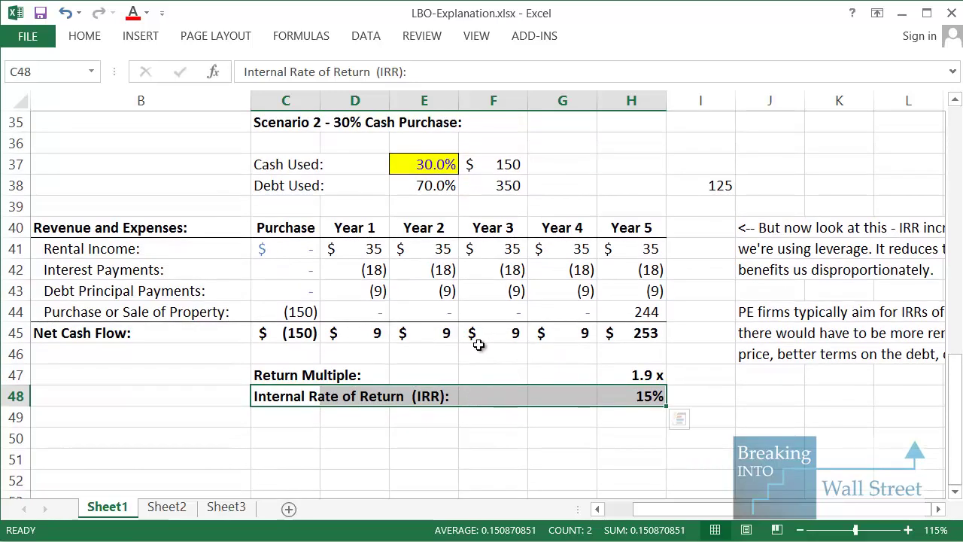
{"action": "scroll", "coordinate": [452, 241], "scroll_direction": "up", "scroll_amount": 1}
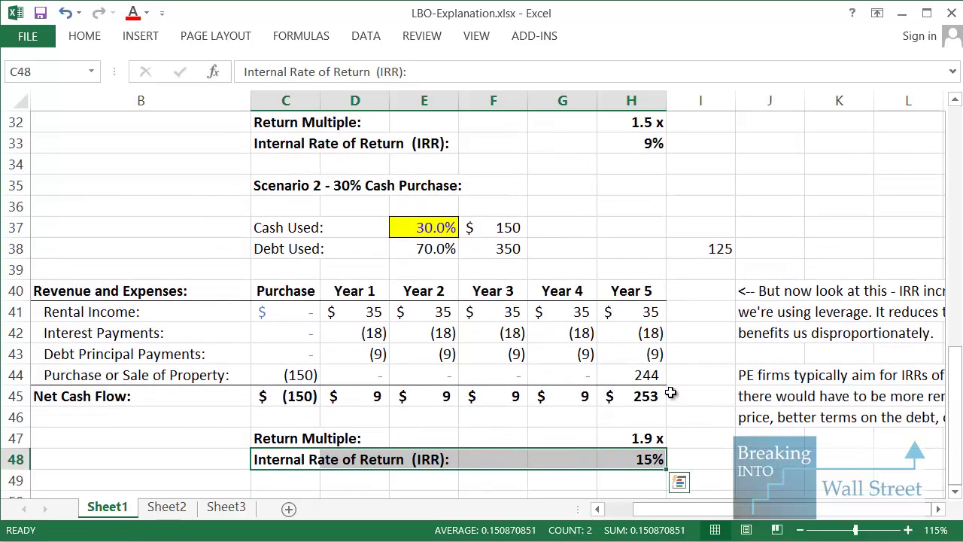
{"action": "left_click_drag", "start_coordinate": [636, 375], "coordinate": [671, 392]}
{"action": "scroll", "coordinate": [429, 207], "scroll_direction": "up", "scroll_amount": 6}
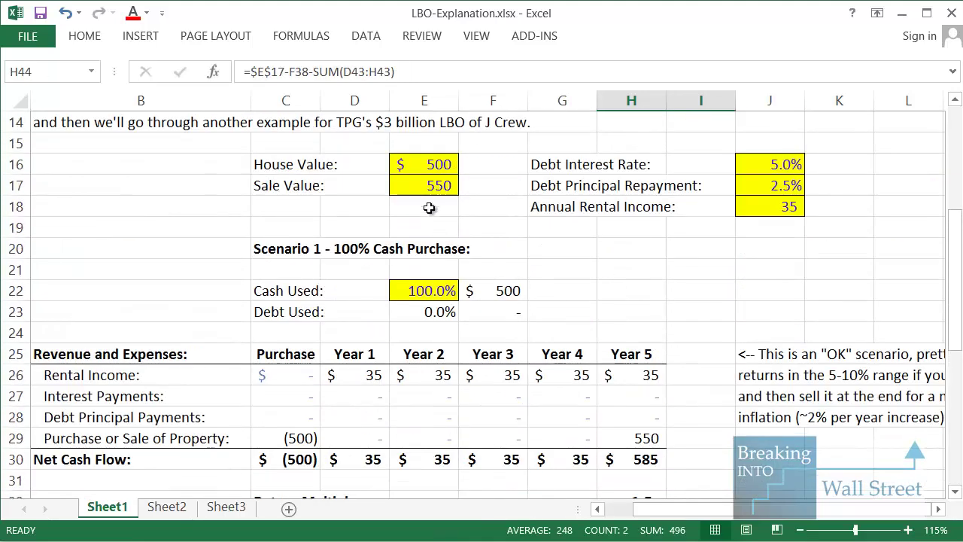
{"action": "left_click_drag", "start_coordinate": [426, 191], "coordinate": [280, 182]}
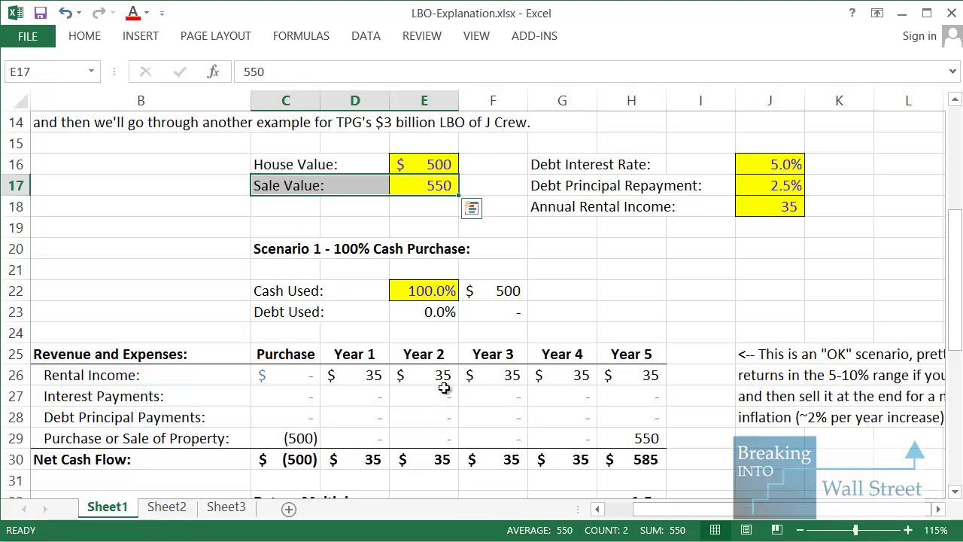
Step: Trace Scenario 2's Year 1–4 rental income through the interest and principal payments to the net cash flow in row 45
{"action": "scroll", "coordinate": [444, 388], "scroll_direction": "down", "scroll_amount": 6}
{"action": "left_click_drag", "start_coordinate": [353, 312], "coordinate": [570, 306]}
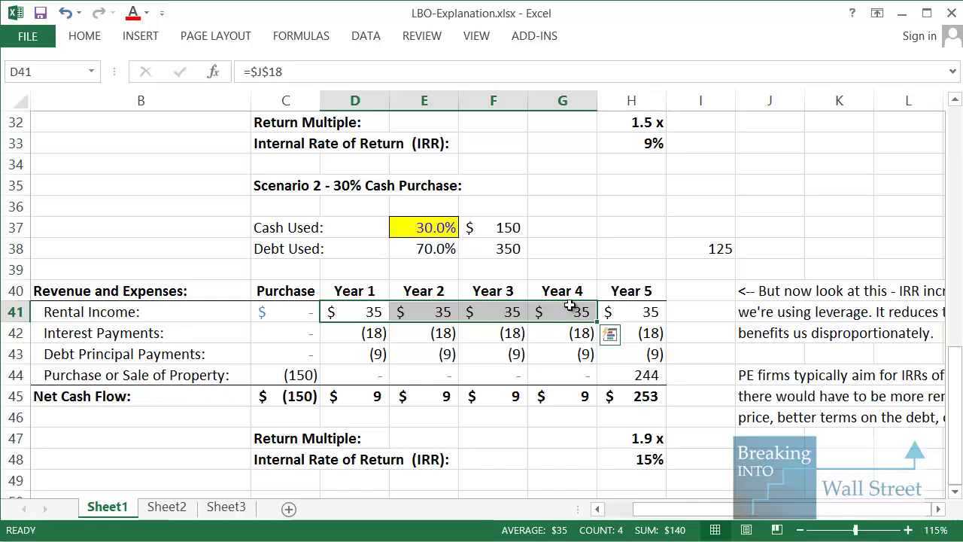
{"action": "left_click_drag", "start_coordinate": [389, 329], "coordinate": [537, 368]}
{"action": "left_click_drag", "start_coordinate": [369, 395], "coordinate": [587, 395]}
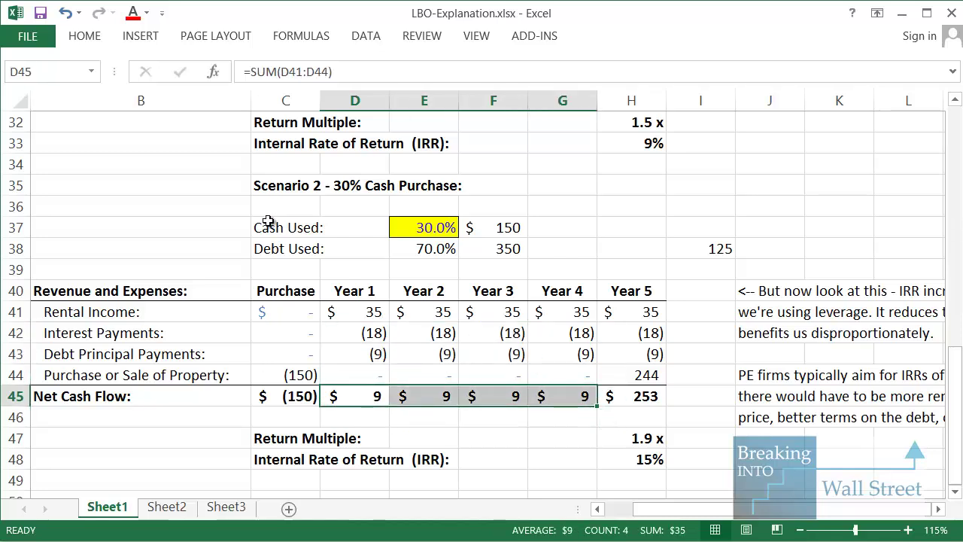
Step: Relate Scenario 2's cash and debt split in C37:F38 to its IRR in row 48
{"action": "left_click_drag", "start_coordinate": [268, 223], "coordinate": [502, 249]}
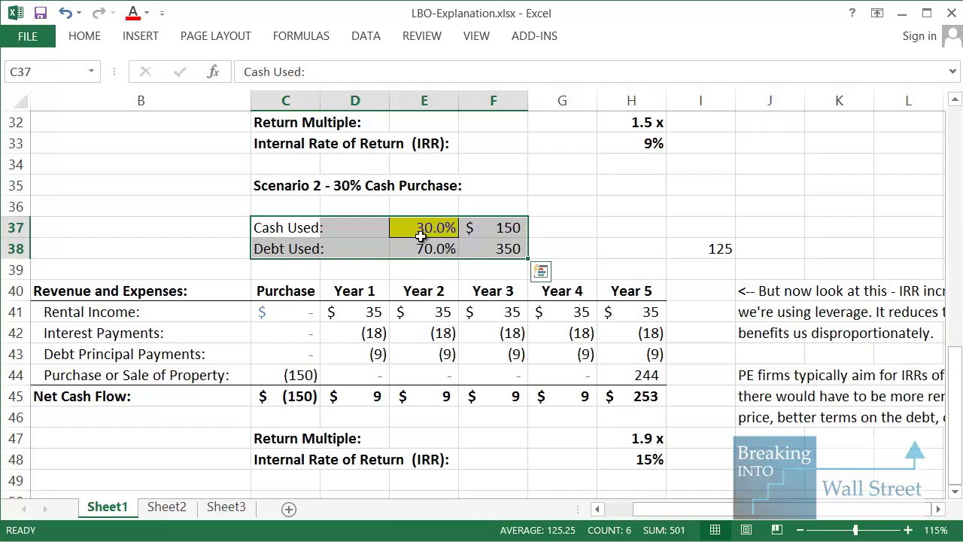
{"action": "left_click", "coordinate": [303, 450]}
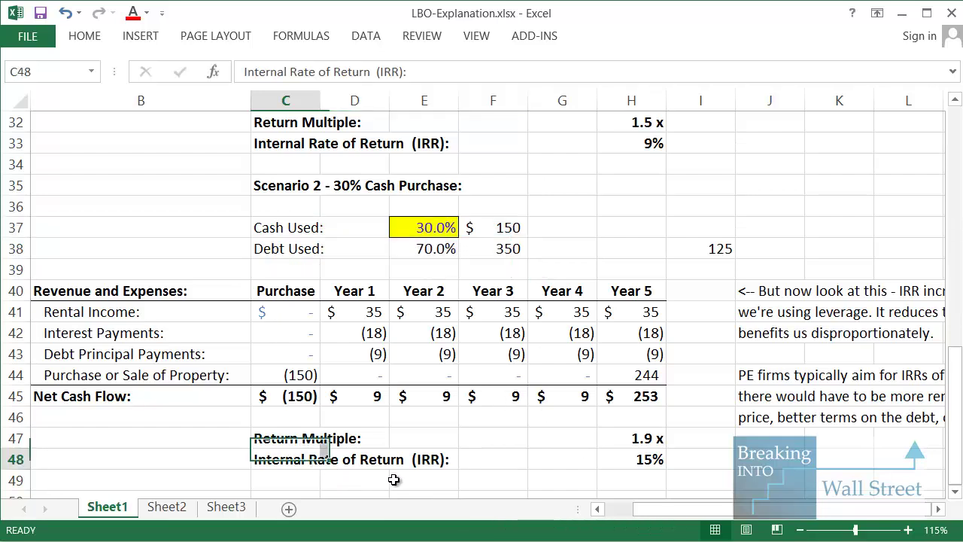
{"action": "left_click_drag", "start_coordinate": [394, 479], "coordinate": [647, 456]}
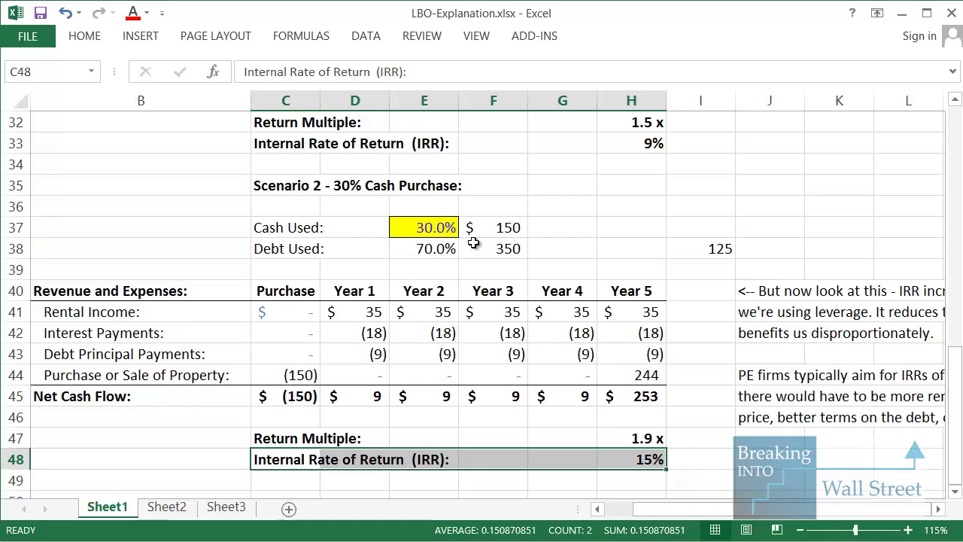
{"action": "left_click", "coordinate": [475, 247]}
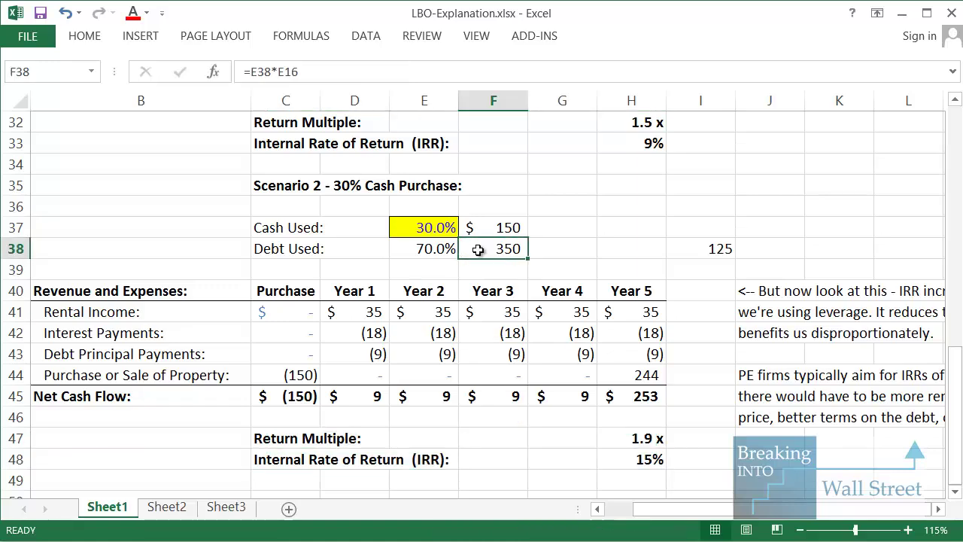
Step: Return to the CONCEPT note, then switch to the 05-02-Example-JCG-LBO-Model workbook and highlight the Company Name assumption
{"action": "scroll", "coordinate": [475, 246], "scroll_direction": "down", "scroll_amount": 1, "text": "ctrl"}
{"action": "scroll", "coordinate": [464, 299], "scroll_direction": "up", "scroll_amount": 9}
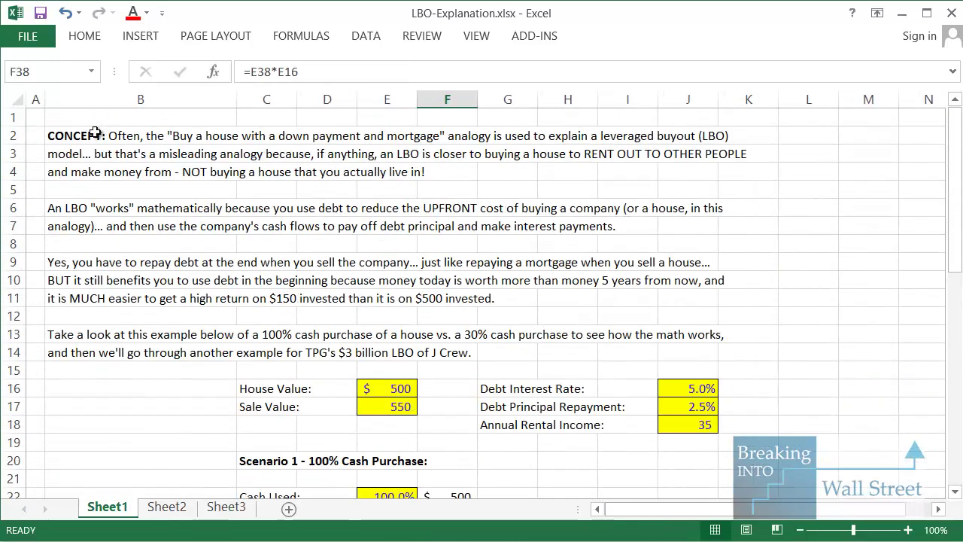
{"action": "left_click", "coordinate": [90, 136]}
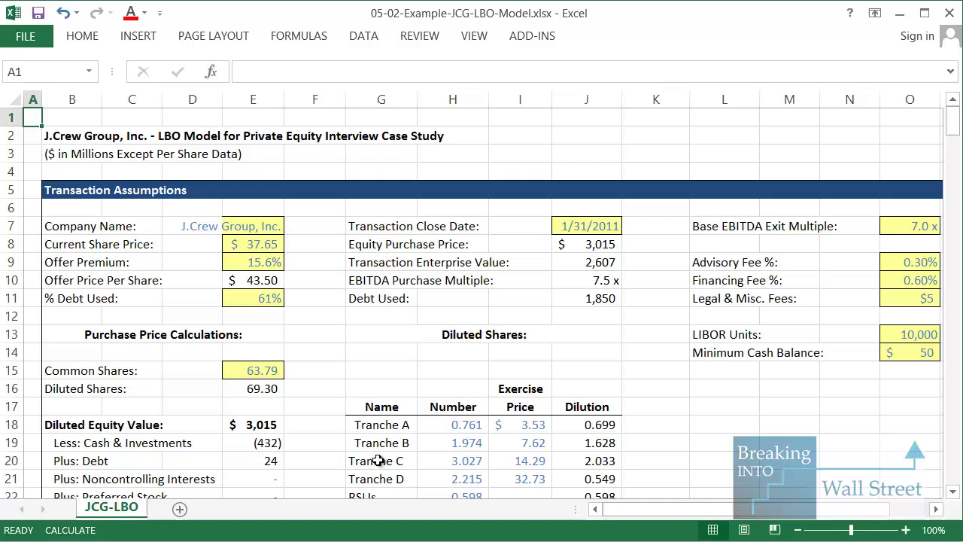
{"action": "left_click", "coordinate": [380, 312]}
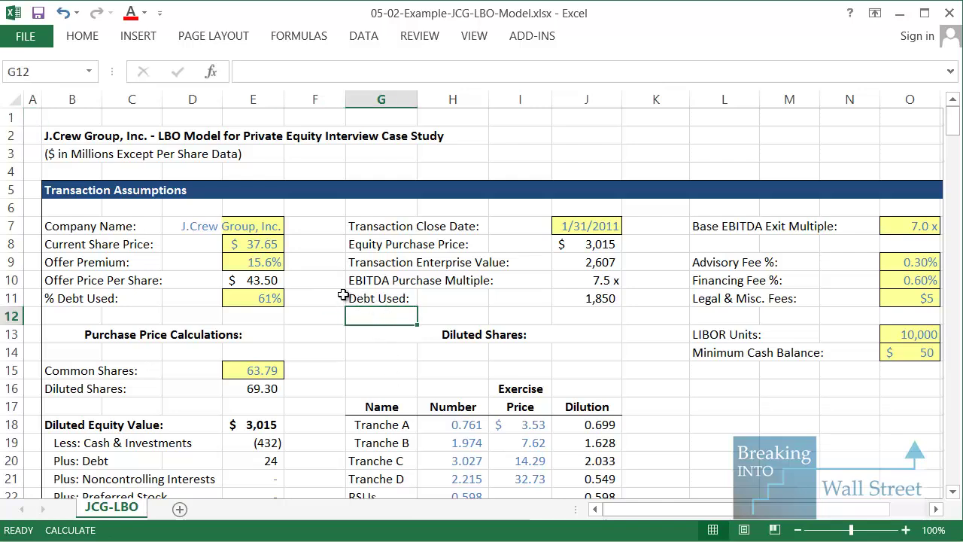
{"action": "left_click_drag", "start_coordinate": [267, 235], "coordinate": [60, 229]}
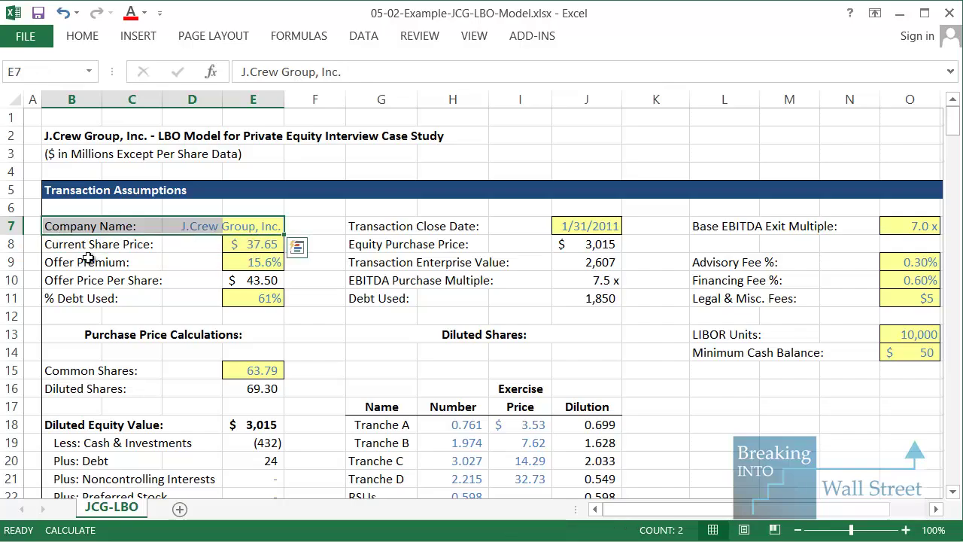
Step: Find the Investor Returns section of the J.Crew model and inspect the IRR formula in K237
{"action": "left_click", "coordinate": [555, 316]}
{"action": "scroll", "coordinate": [665, 378], "scroll_direction": "down", "scroll_amount": 20}
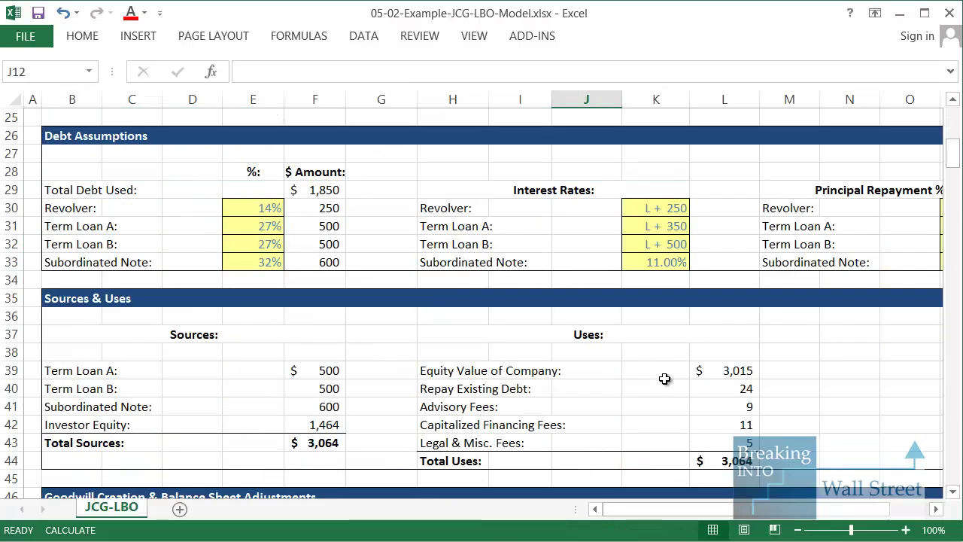
{"action": "scroll", "coordinate": [664, 378], "scroll_direction": "down", "scroll_amount": 20}
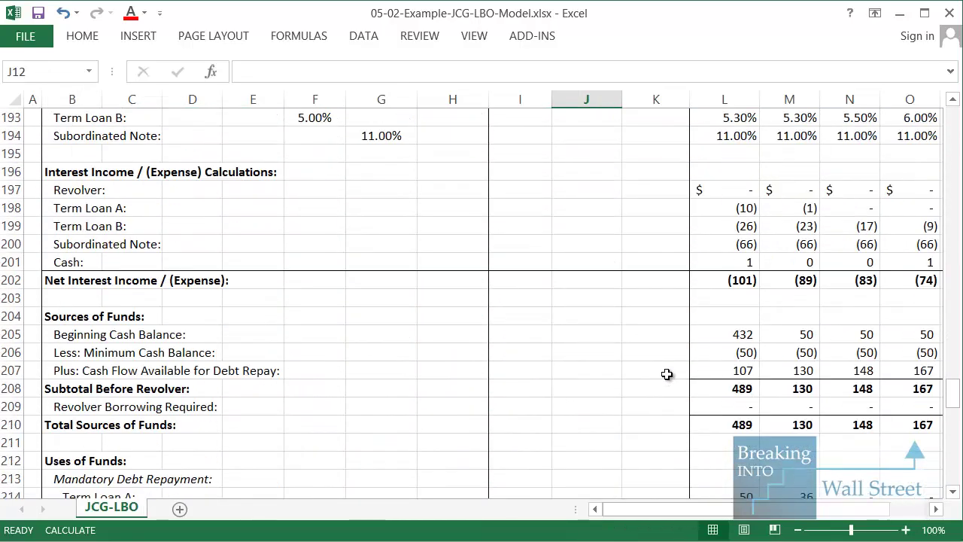
{"action": "scroll", "coordinate": [668, 374], "scroll_direction": "down", "scroll_amount": 1}
{"action": "left_click", "coordinate": [690, 316]}
{"action": "left_click", "coordinate": [672, 316]}
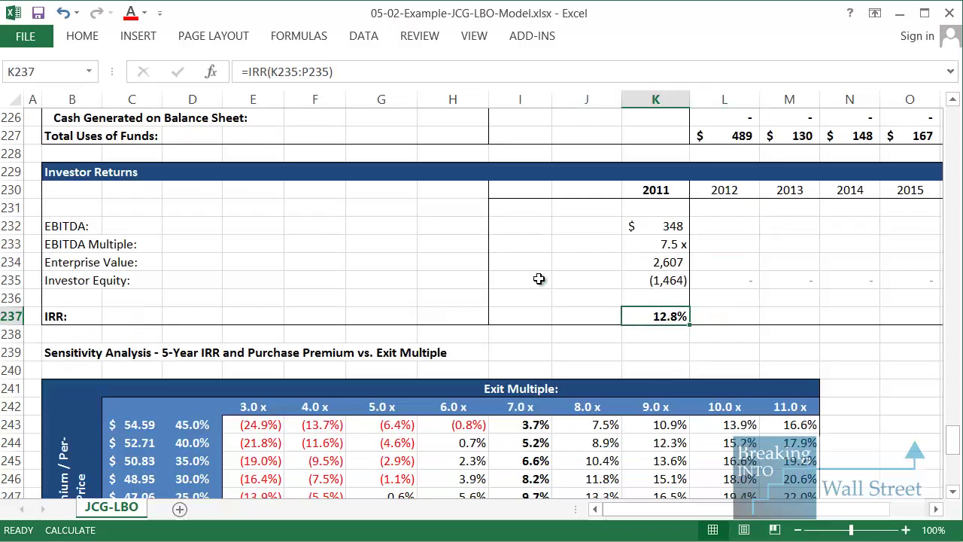
Step: Freeze the panes at cell D232 in the Investor Returns section
{"action": "left_click", "coordinate": [147, 230]}
{"action": "left_click", "coordinate": [154, 243]}
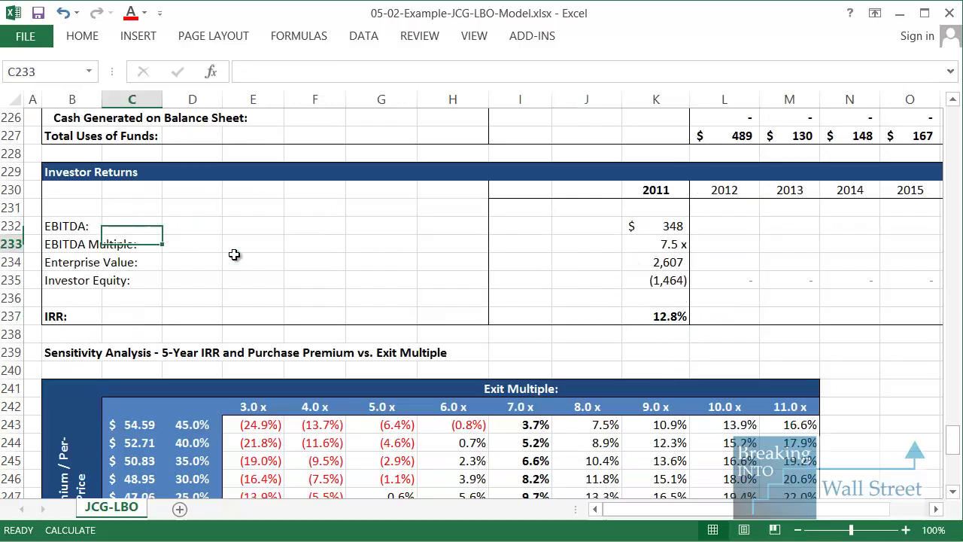
{"action": "key", "text": "Right"}
{"action": "key", "text": "Up"}
{"action": "key", "text": "alt+w"}
{"action": "key", "text": "f"}
{"action": "key", "text": "f"}
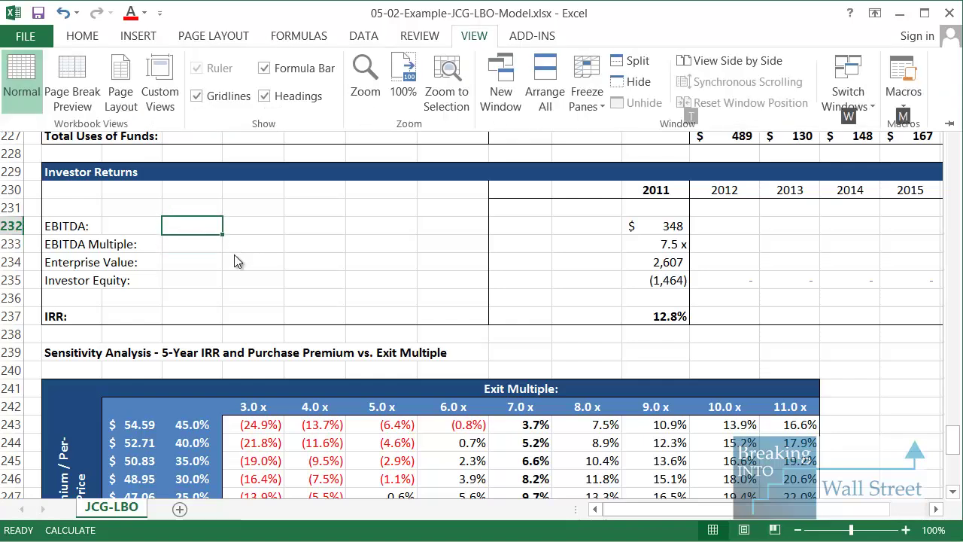
Step: Look across the Investor Returns years 2011 to 2016 and highlight the whole Investor Equity row 235
{"action": "key", "text": "Right"}
{"action": "key", "text": "Right"}
{"action": "key", "text": "Right"}
{"action": "key", "text": "Right"}
{"action": "key", "text": "Right"}
{"action": "key", "text": "Right"}
{"action": "key", "text": "Right"}
{"action": "key", "text": "Right"}
{"action": "key", "text": "Right"}
{"action": "key", "text": "Right"}
{"action": "key", "text": "Right"}
{"action": "key", "text": "Right"}
{"action": "key", "text": "Right"}
{"action": "key", "text": "Right"}
{"action": "key", "text": "Right"}
{"action": "key", "text": "Right"}
{"action": "key", "text": "Left"}
{"action": "key", "text": "Left"}
{"action": "key", "text": "Left"}
{"action": "key", "text": "Left"}
{"action": "key", "text": "Left"}
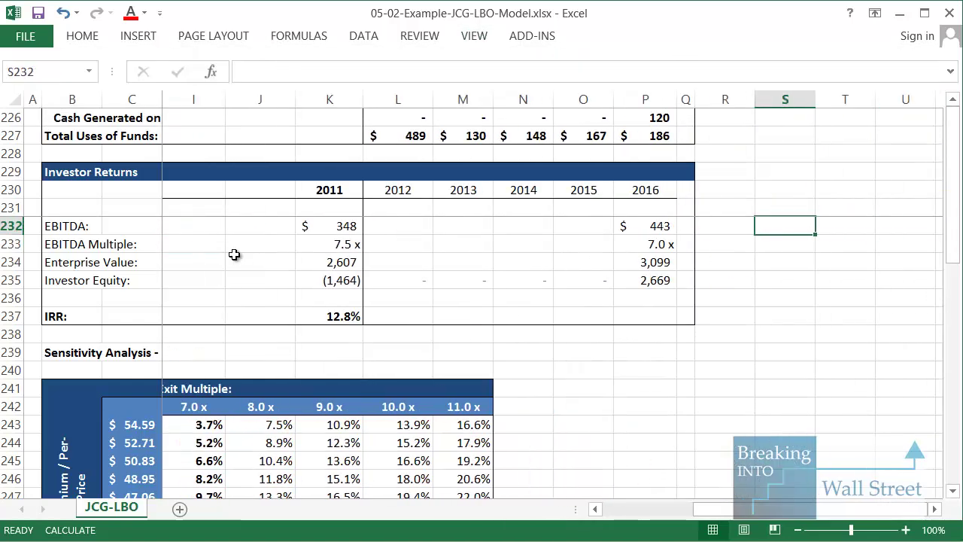
{"action": "key", "text": "Down"}
{"action": "key", "text": "Down"}
{"action": "key", "text": "Left"}
{"action": "key", "text": "Left"}
{"action": "key", "text": "Left"}
{"action": "key", "text": "Down"}
{"action": "key", "text": "Left"}
{"action": "key", "text": "shift+space"}
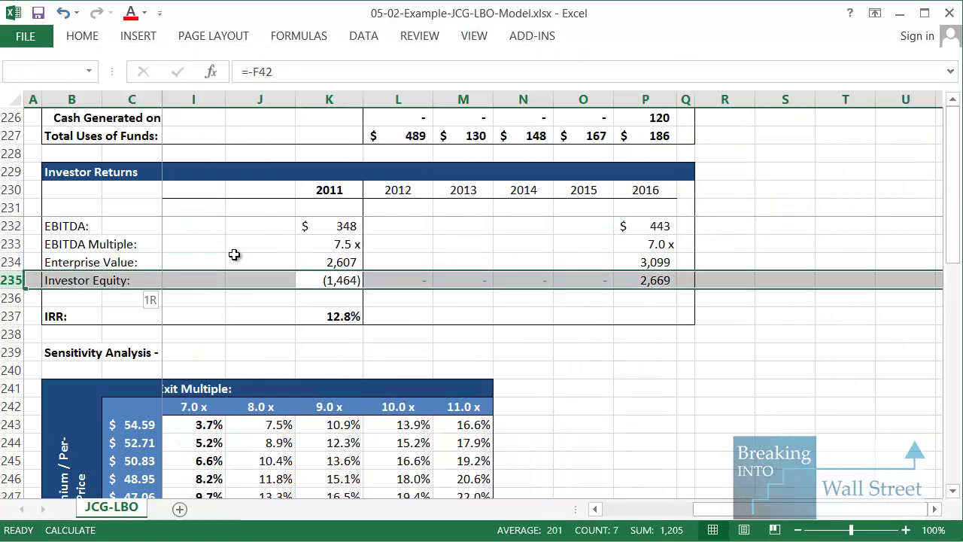
Step: Compare the 2016 Investor Equity in P235 with the 2011 Investor Equity in K235
{"action": "key", "text": "Right"}
{"action": "key", "text": "Right"}
{"action": "key", "text": "Right"}
{"action": "key", "text": "Right"}
{"action": "key", "text": "Right"}
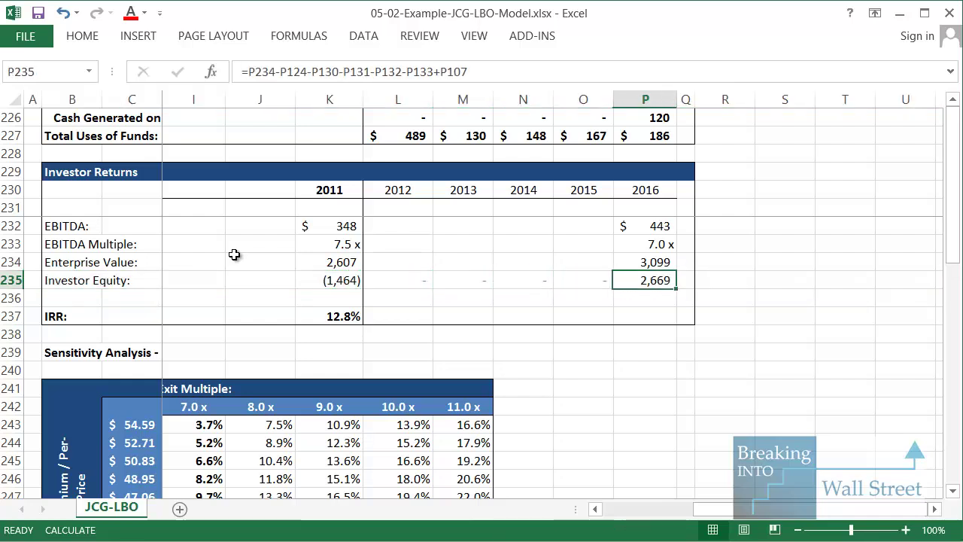
{"action": "key", "text": "Left"}
{"action": "key", "text": "Left"}
{"action": "key", "text": "Left"}
{"action": "key", "text": "Left"}
{"action": "key", "text": "Left"}
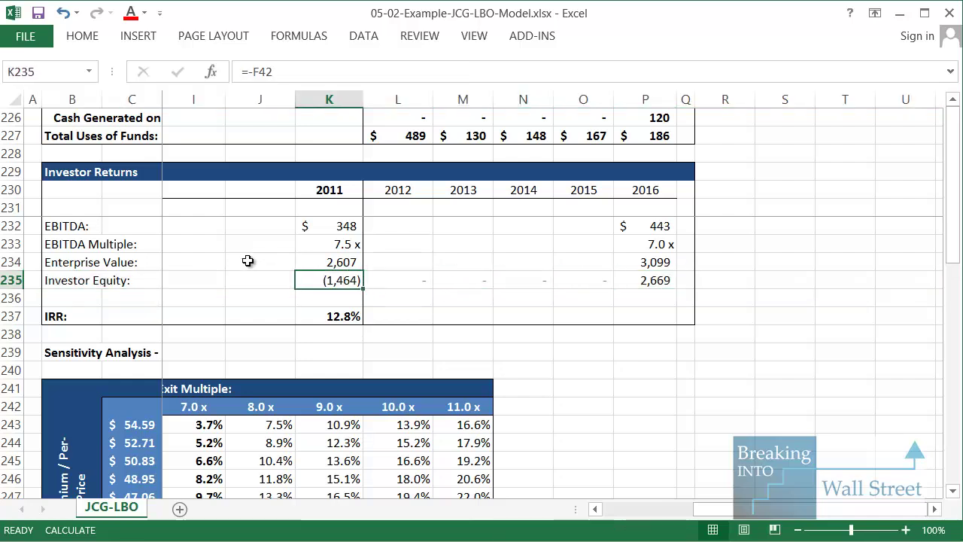
Step: Switch to the LBO-Explanation workbook and highlight Scenario 2's Purchase column in C41:C44 for comparison
{"action": "key", "text": "ctrl+Tab"}
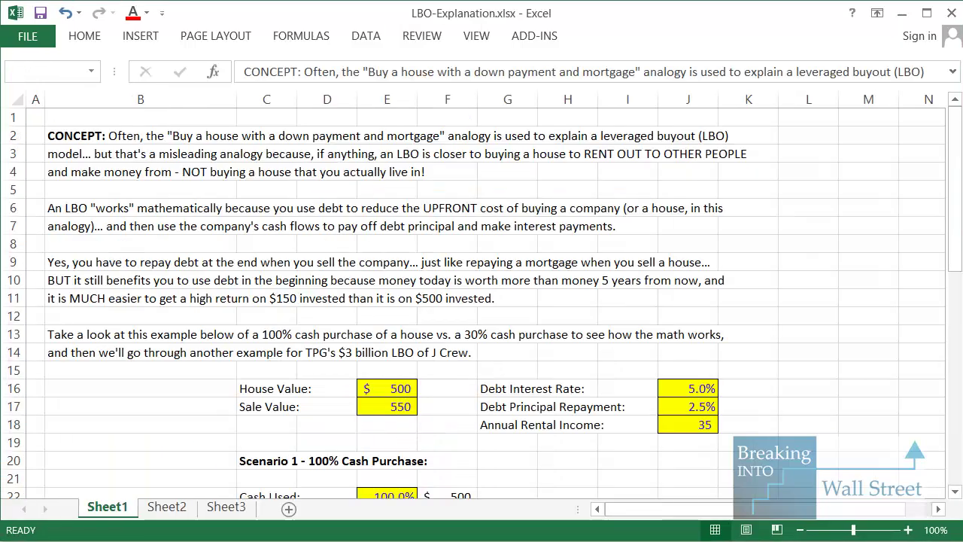
{"action": "scroll", "coordinate": [403, 399], "scroll_direction": "down", "scroll_amount": 10}
{"action": "scroll", "coordinate": [404, 399], "scroll_direction": "down", "scroll_amount": 1}
{"action": "left_click_drag", "start_coordinate": [249, 296], "coordinate": [274, 239]}
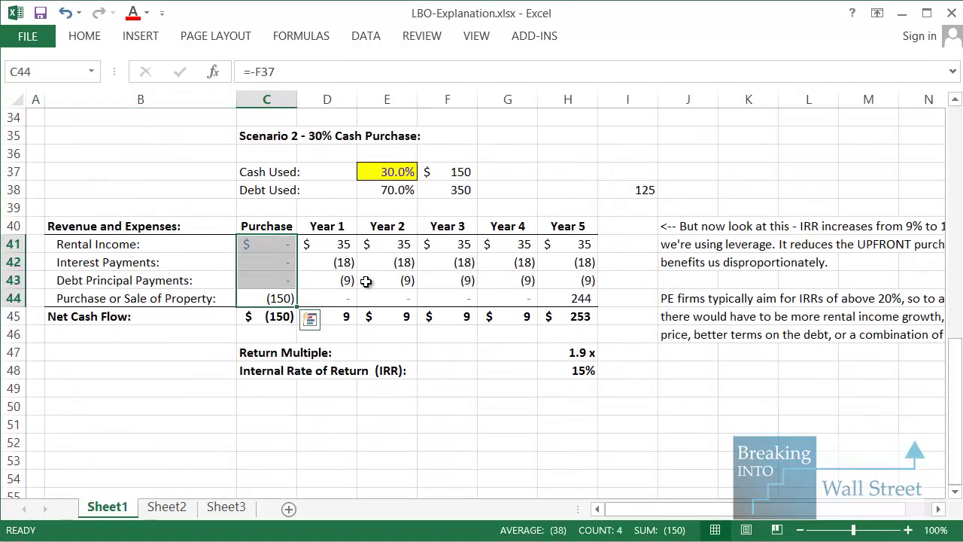
Step: Compare the J.Crew model's 2016 Enterprise Value and Investor Equity in P234:P235 with Scenario 2's Year 5 property sale in H44
{"action": "key", "text": "ctrl+Tab"}
{"action": "key", "text": "ctrl+Right"}
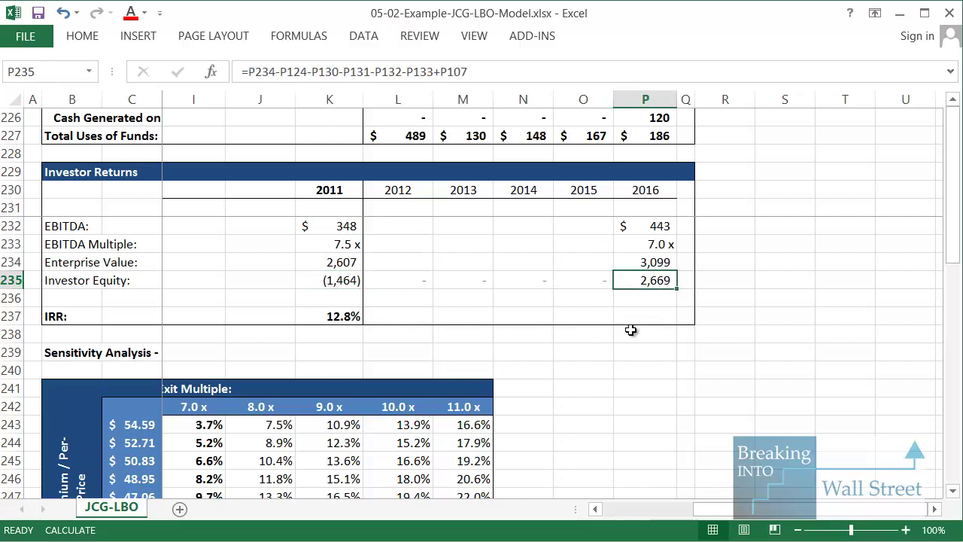
{"action": "left_click_drag", "start_coordinate": [652, 257], "coordinate": [672, 293]}
{"action": "key", "text": "ctrl+Tab"}
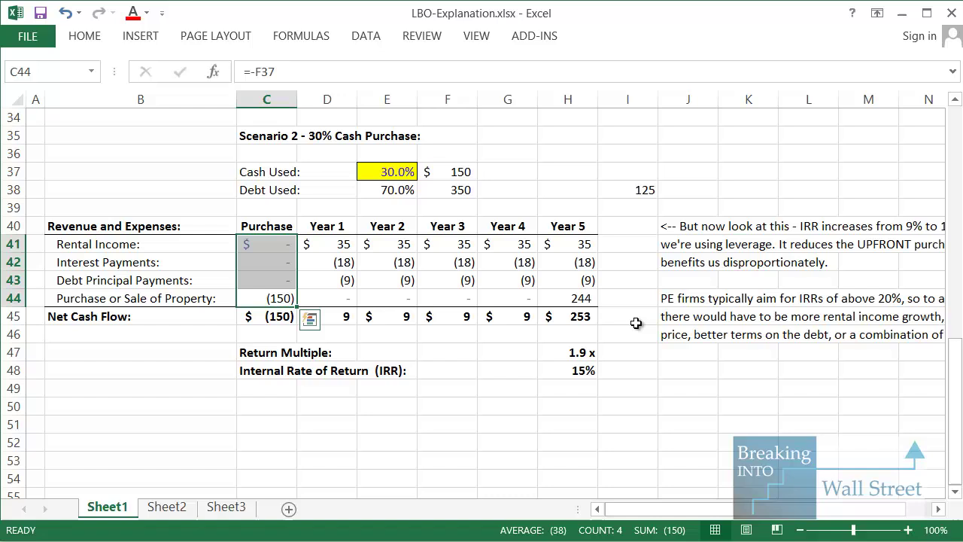
{"action": "left_click", "coordinate": [571, 298]}
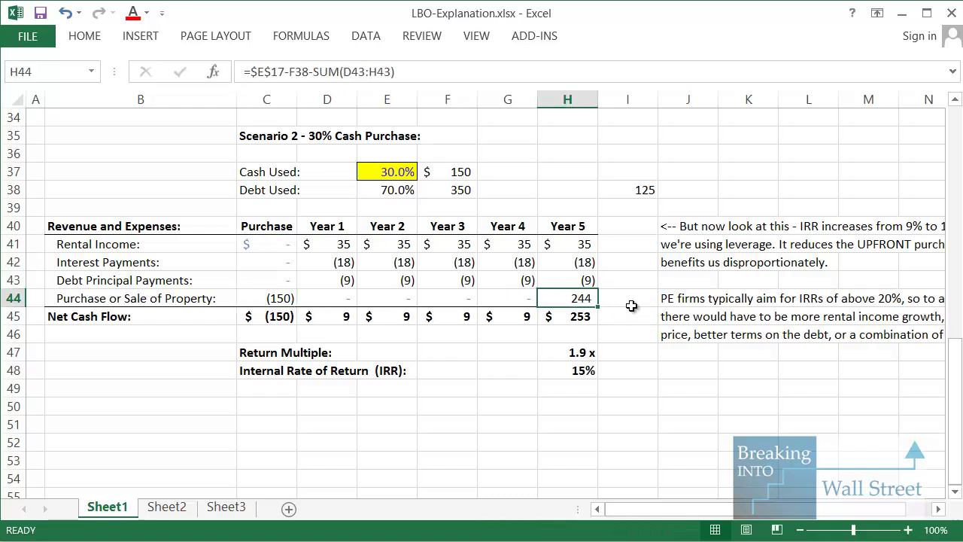
Step: Switch back to the J.Crew model and examine the IRR in K237
{"action": "key", "text": "ctrl+Tab"}
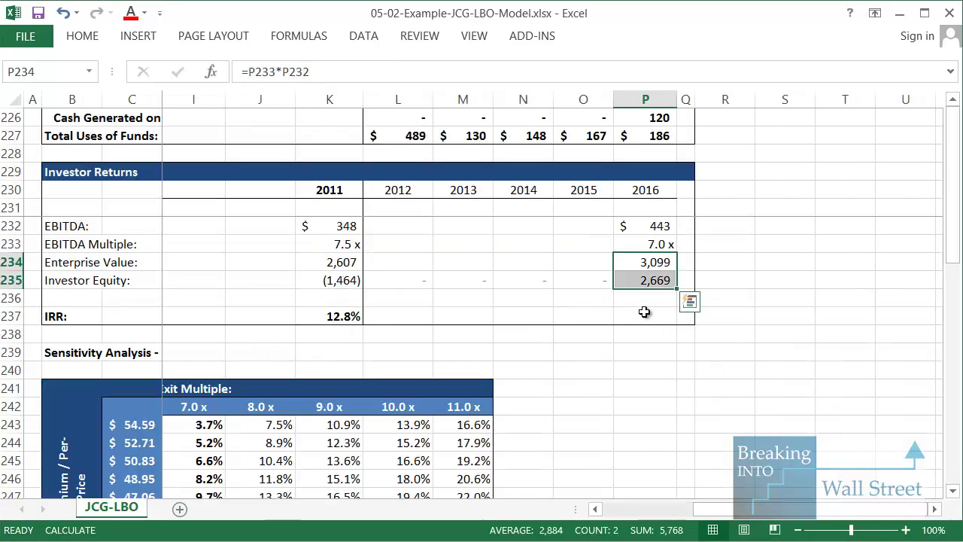
{"action": "key", "text": "Left"}
{"action": "key", "text": "Left"}
{"action": "key", "text": "Left"}
{"action": "key", "text": "Left"}
{"action": "key", "text": "Left"}
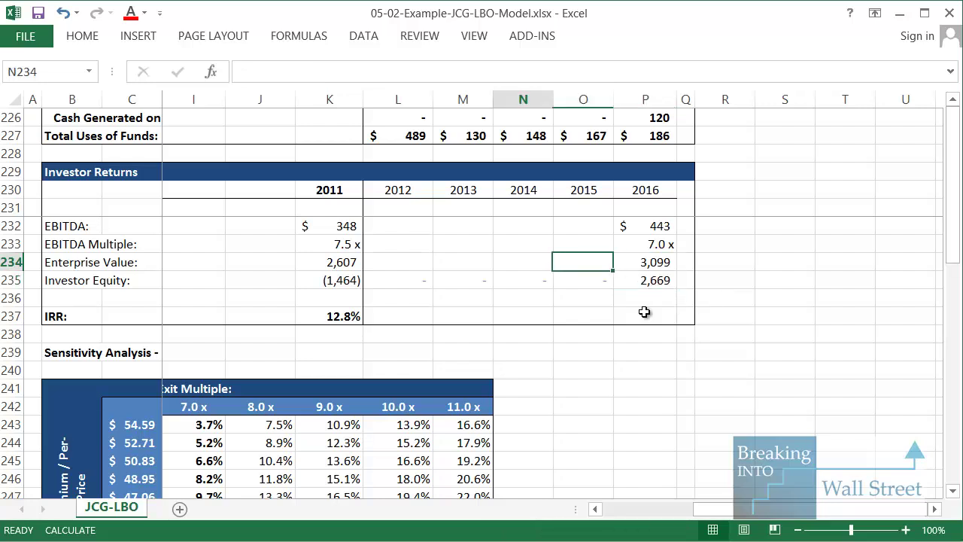
{"action": "key", "text": "Down"}
{"action": "key", "text": "Down"}
{"action": "key", "text": "Down"}
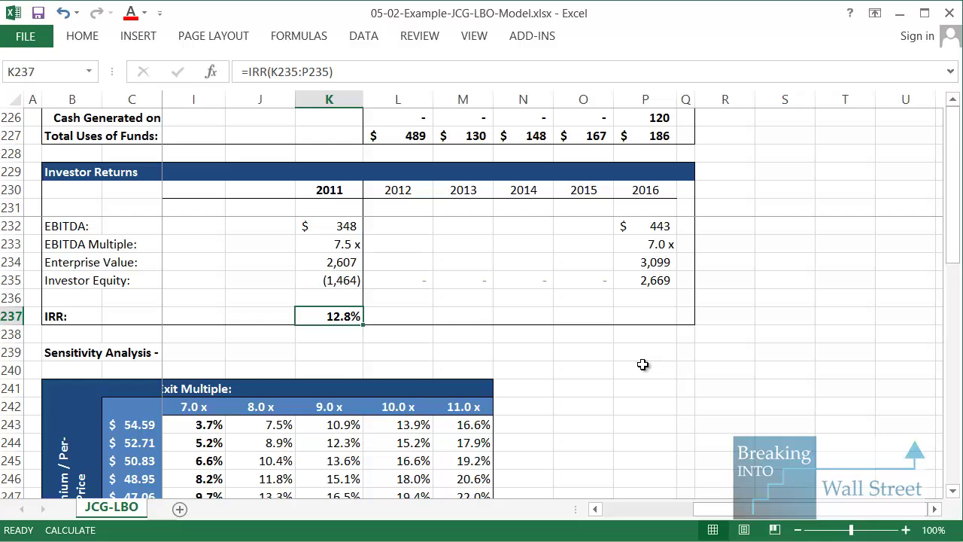
Step: Unfreeze the panes in the J.Crew model
{"action": "key", "text": "alt+w"}
{"action": "key", "text": "Escape"}
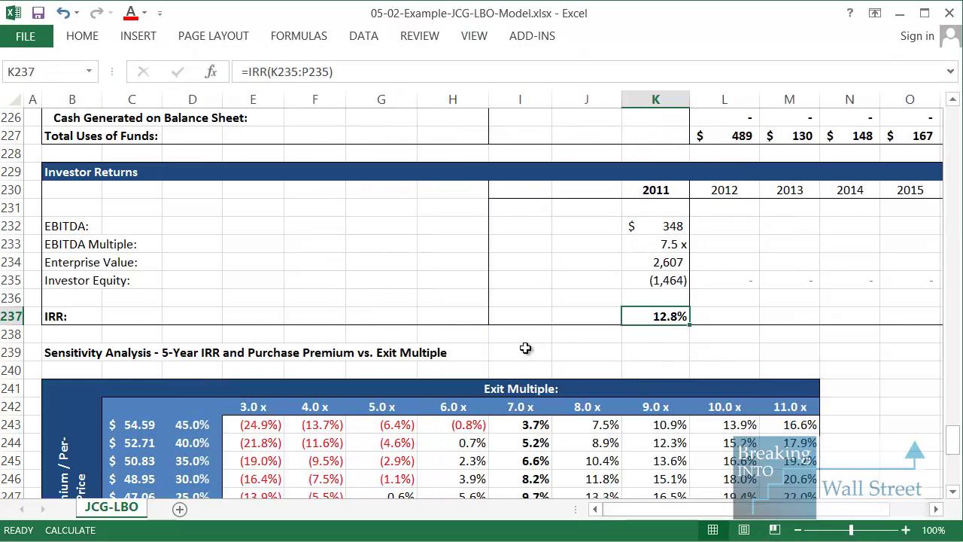
Step: Set the % Debt Used assumption in E11 of Transaction Assumptions to 0%
{"action": "scroll", "coordinate": [525, 348], "scroll_direction": "up", "scroll_amount": 20}
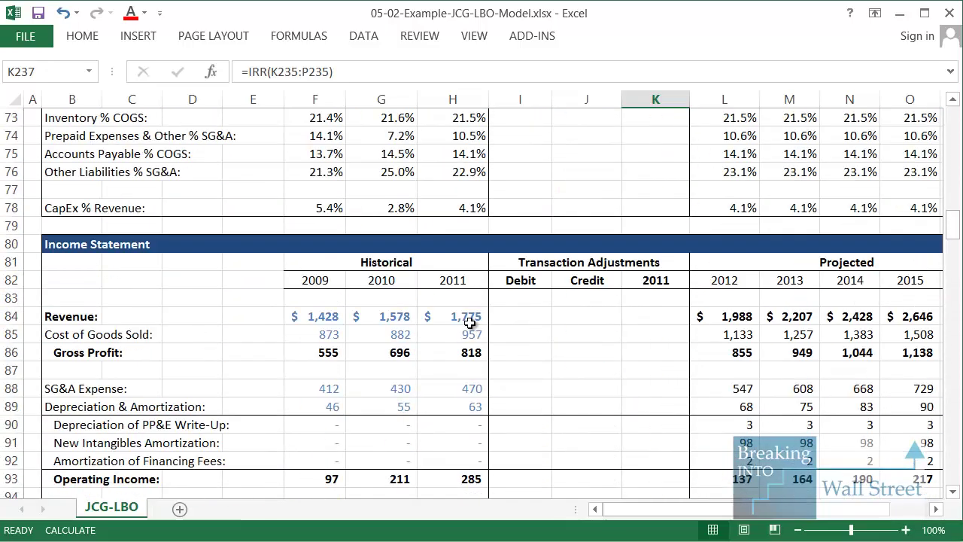
{"action": "scroll", "coordinate": [374, 253], "scroll_direction": "up", "scroll_amount": 20}
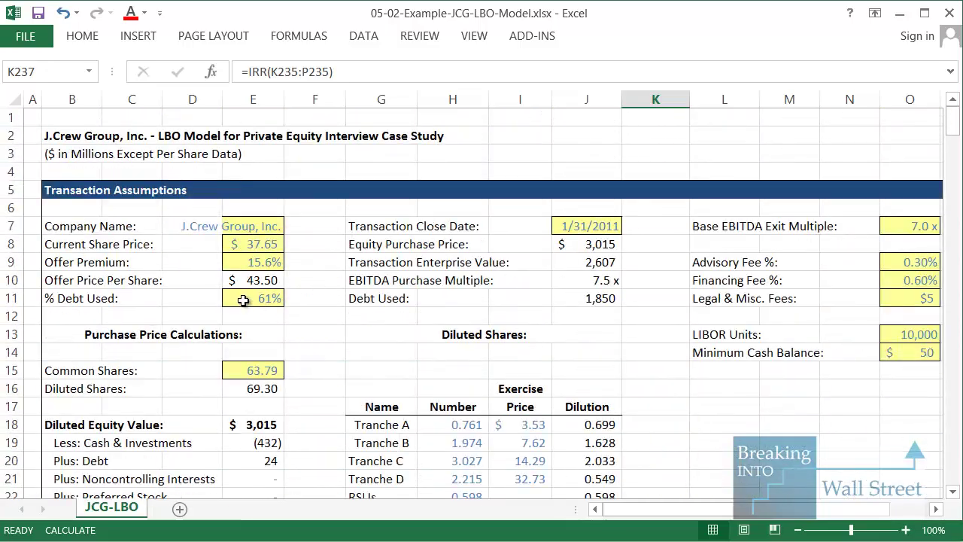
{"action": "left_click", "coordinate": [244, 301]}
{"action": "key", "text": "shift+space"}
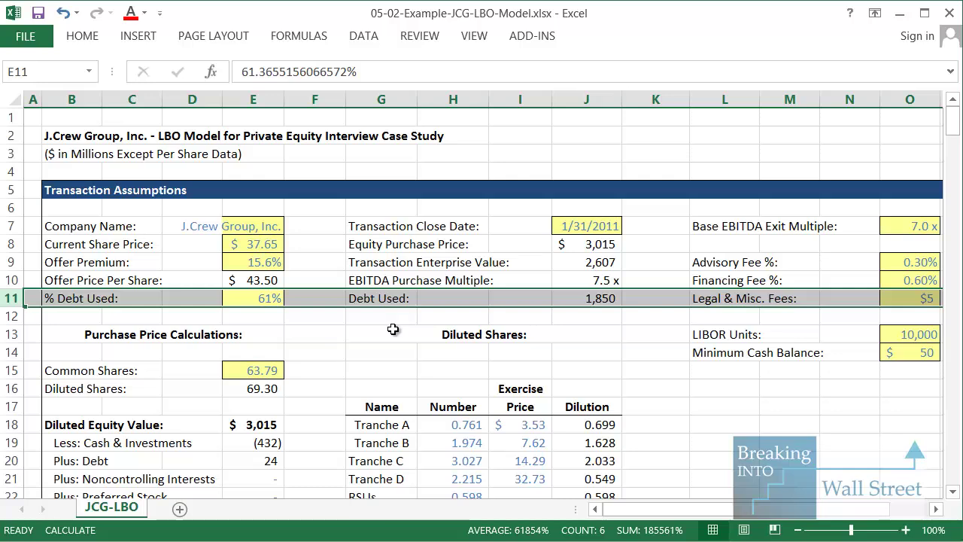
{"action": "left_click", "coordinate": [267, 299]}
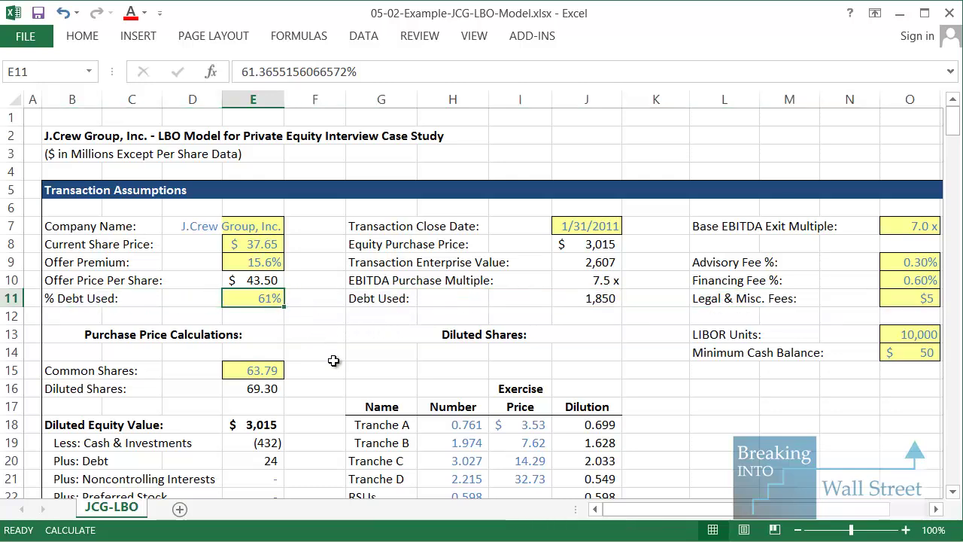
{"action": "type", "text": "0"}
{"action": "key", "text": "ctrl+Return"}
Step: Check the model's IRR in row 237 of Investor Returns with no debt used
{"action": "scroll", "coordinate": [707, 384], "scroll_direction": "down", "scroll_amount": 20}
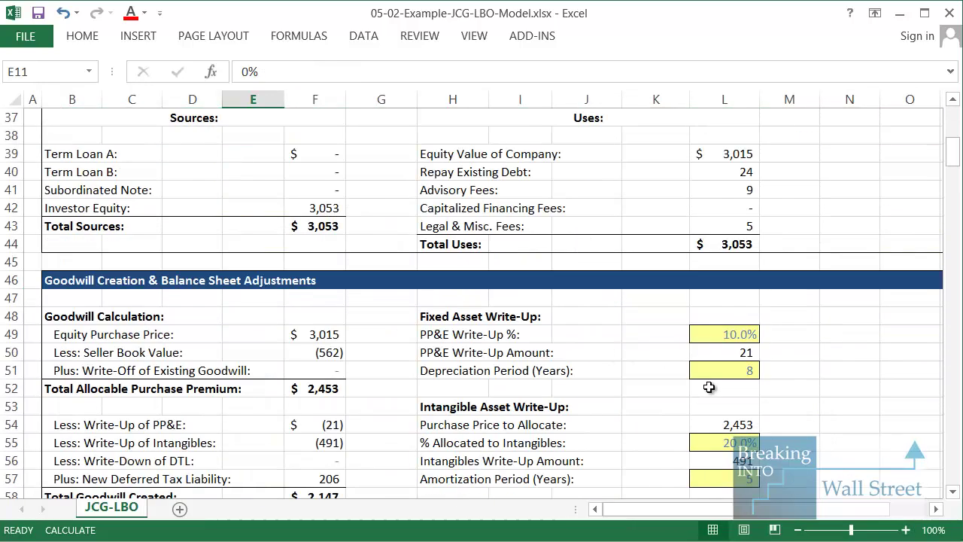
{"action": "scroll", "coordinate": [711, 378], "scroll_direction": "down", "scroll_amount": 20}
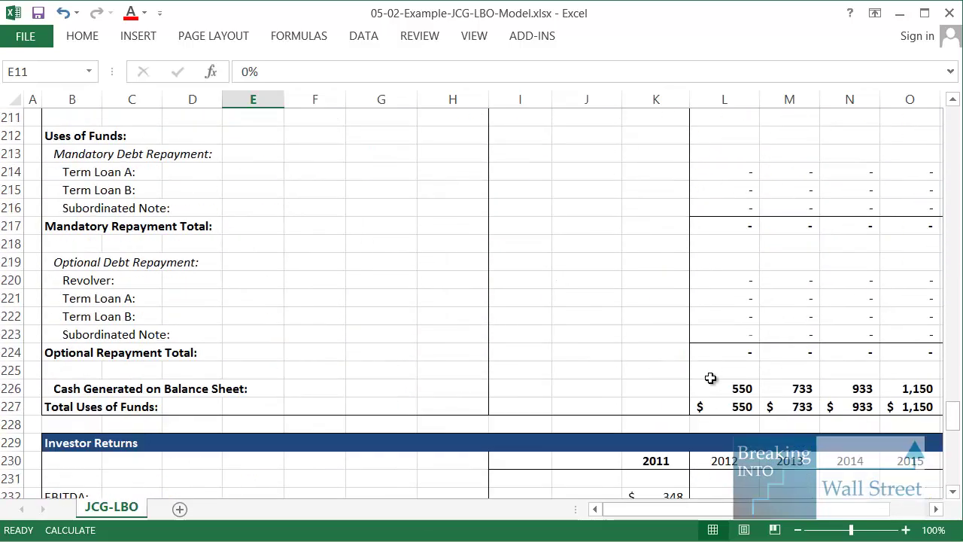
{"action": "left_click_drag", "start_coordinate": [655, 316], "coordinate": [33, 316]}
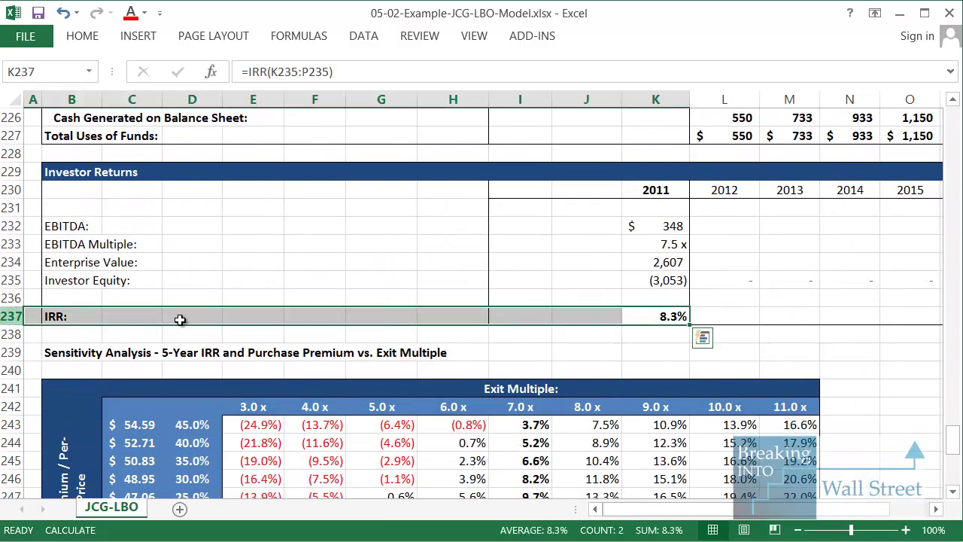
Step: Examine the 2011 Investor Equity and IRR figures in Investor Returns up close for the no-debt case
{"action": "left_click", "coordinate": [520, 280]}
{"action": "scroll", "coordinate": [769, 343], "scroll_direction": "up", "scroll_amount": 2, "text": "ctrl"}
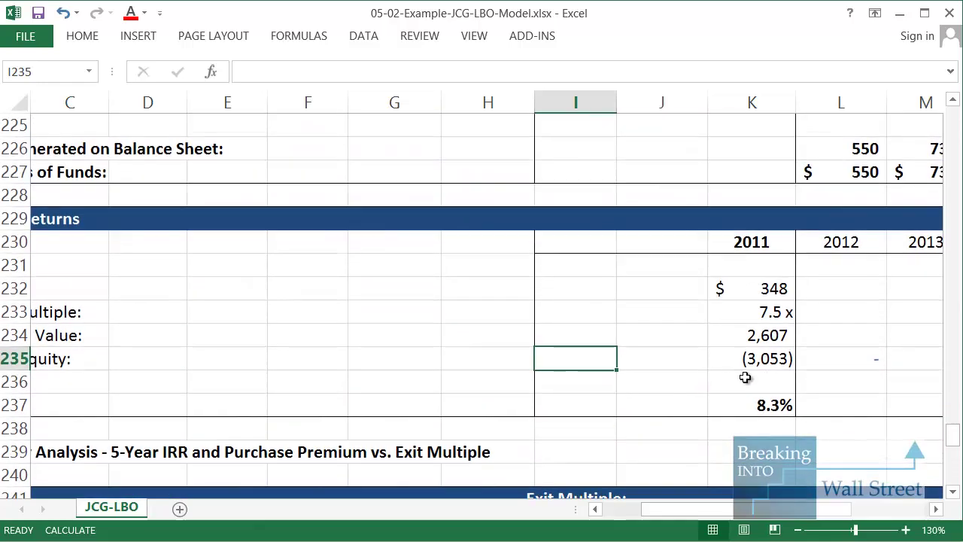
{"action": "left_click_drag", "start_coordinate": [727, 379], "coordinate": [837, 430]}
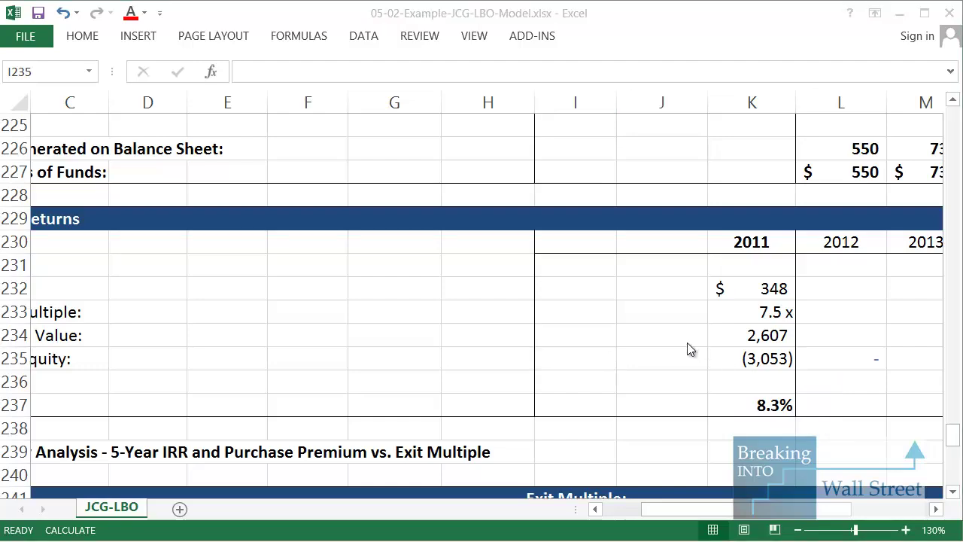
{"action": "scroll", "coordinate": [632, 368], "scroll_direction": "down", "scroll_amount": 1}
{"action": "scroll", "coordinate": [632, 368], "scroll_direction": "down", "scroll_amount": 1}
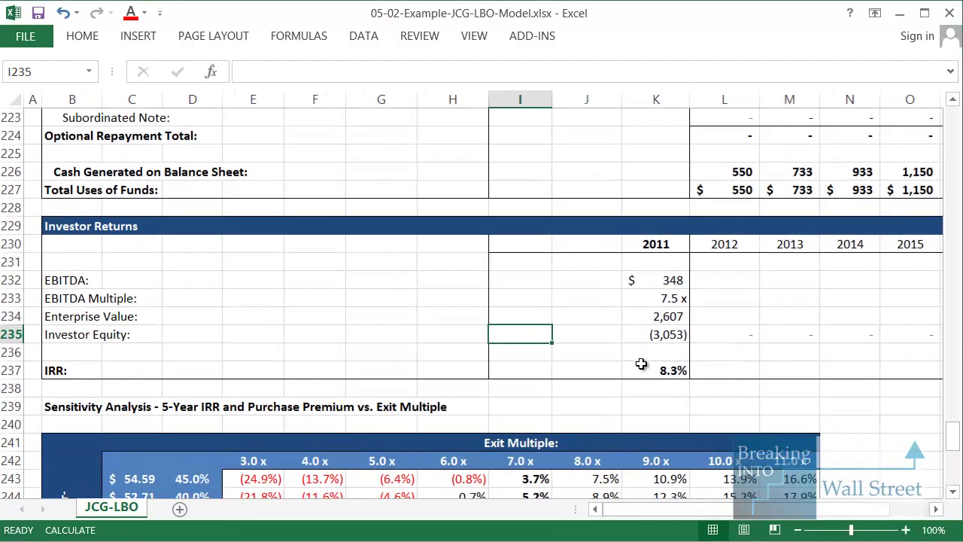
Step: Set the % Debt Used assumption in E11 of Transaction Assumptions to 90%
{"action": "left_click_drag", "start_coordinate": [953, 433], "coordinate": [953, 109]}
{"action": "left_click", "coordinate": [245, 298]}
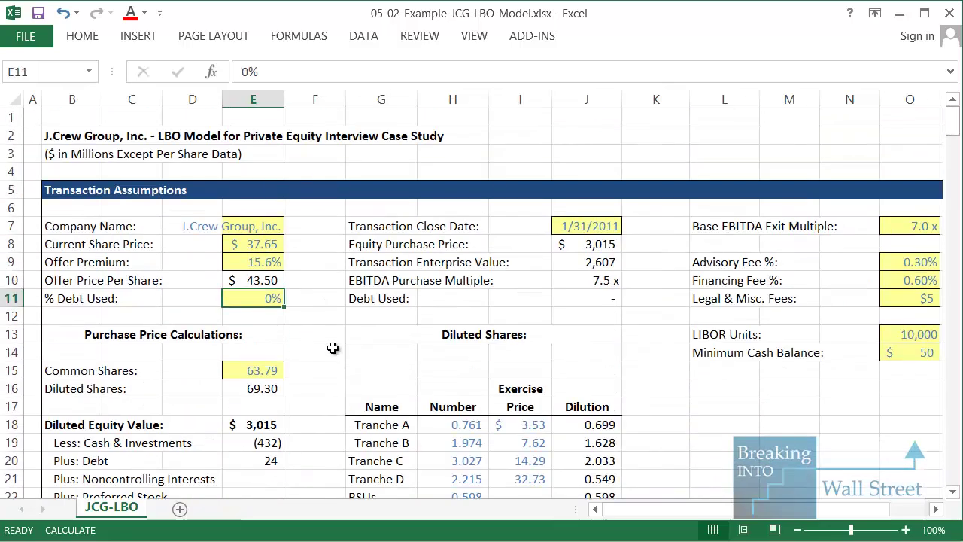
{"action": "type", "text": "90"}
{"action": "key", "text": "ctrl+Return"}
Step: Examine the IRR in K237 and the Investor Equity in K235 of Investor Returns with 90% debt used
{"action": "scroll", "coordinate": [333, 348], "scroll_direction": "down", "scroll_amount": 20}
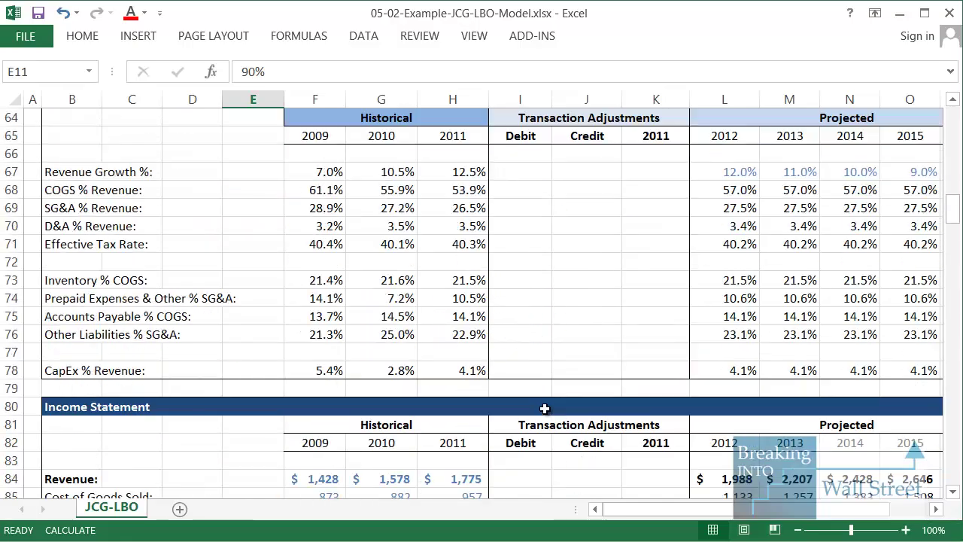
{"action": "scroll", "coordinate": [545, 409], "scroll_direction": "down", "scroll_amount": 20}
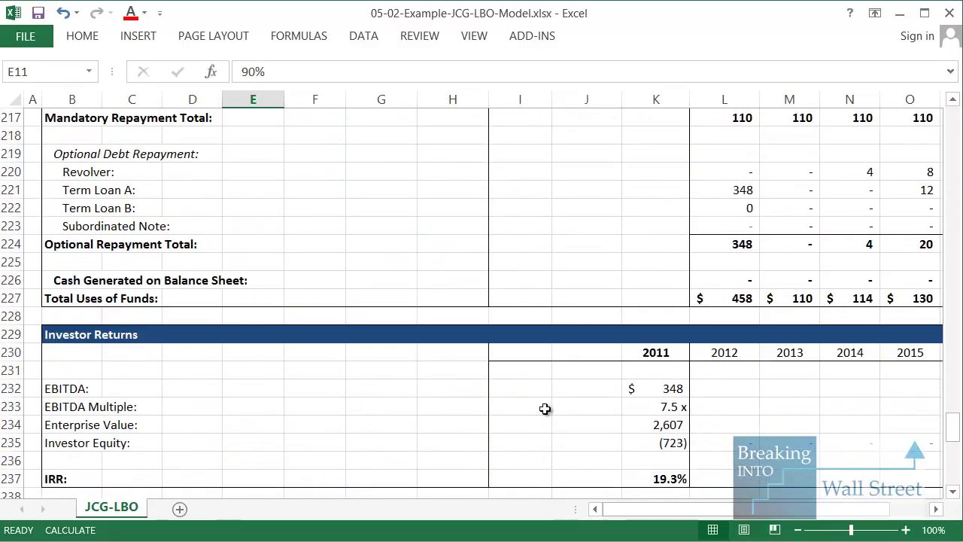
{"action": "scroll", "coordinate": [545, 408], "scroll_direction": "down", "scroll_amount": 4}
{"action": "scroll", "coordinate": [686, 316], "scroll_direction": "up", "scroll_amount": 1}
{"action": "left_click_drag", "start_coordinate": [684, 317], "coordinate": [509, 188]}
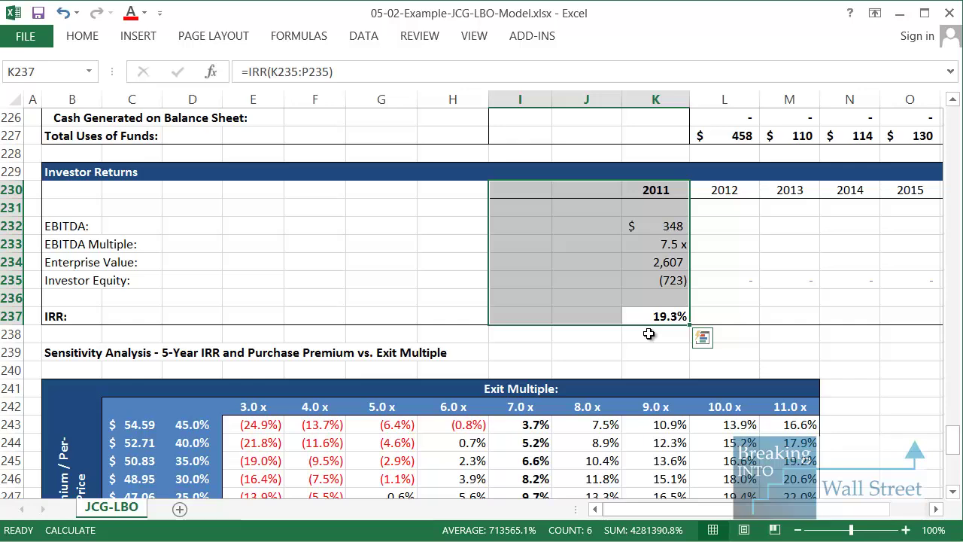
{"action": "left_click", "coordinate": [682, 282]}
{"action": "left_click_drag", "start_coordinate": [635, 282], "coordinate": [590, 282]}
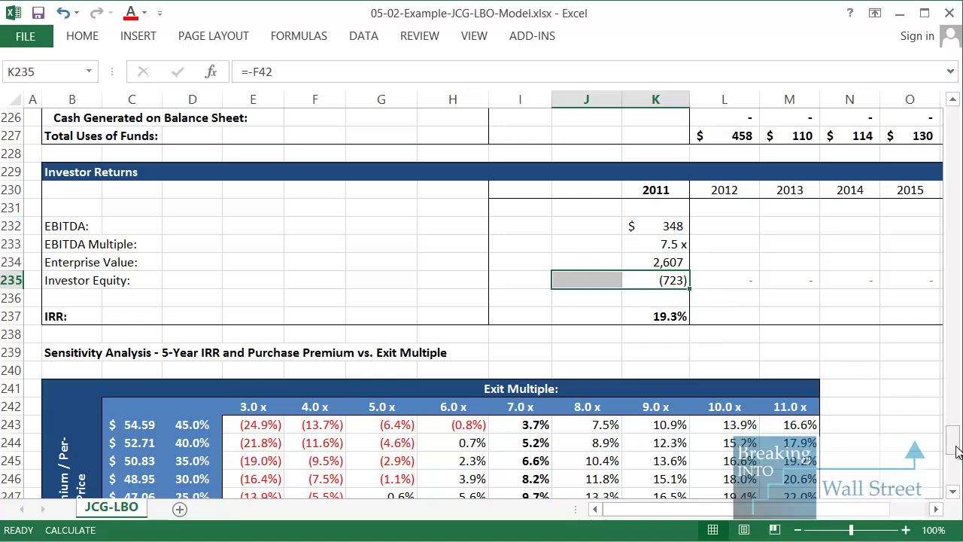
Step: Switch to the LBO-Explanation workbook and review the concept notes in rows 1 to 14, highlighting the paragraphs in rows 6 to 11
{"action": "left_click_drag", "start_coordinate": [957, 450], "coordinate": [954, 112]}
{"action": "left_click", "coordinate": [280, 209]}
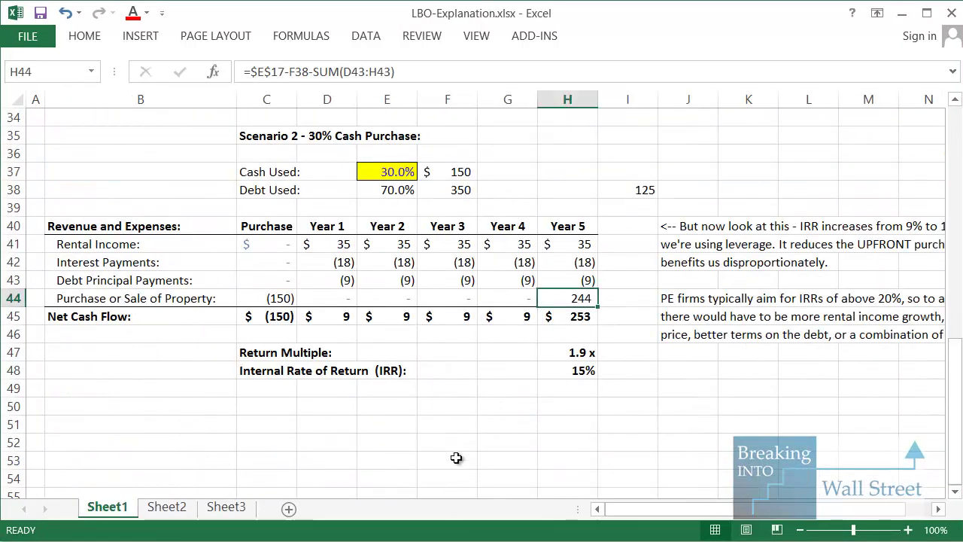
{"action": "scroll", "coordinate": [452, 424], "scroll_direction": "up", "scroll_amount": 10}
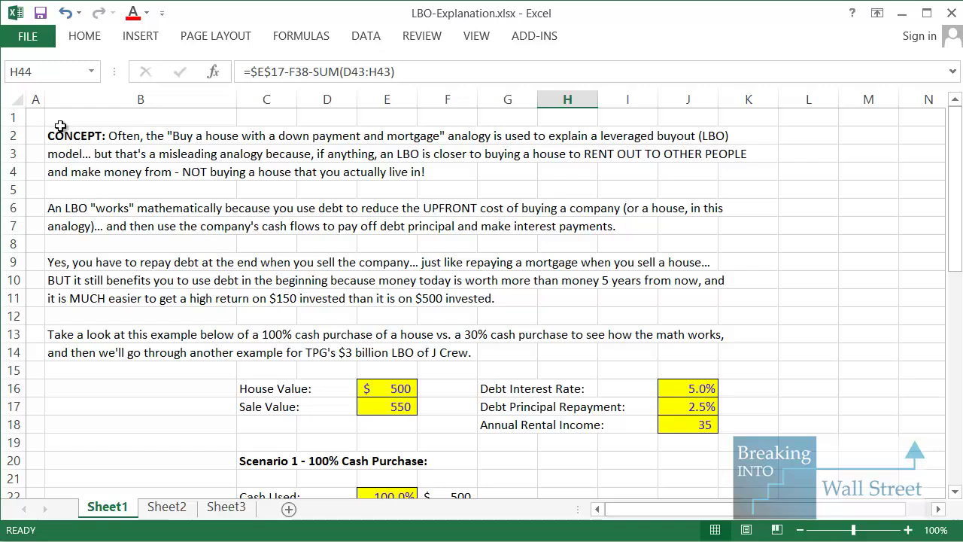
{"action": "left_click_drag", "start_coordinate": [66, 118], "coordinate": [759, 353]}
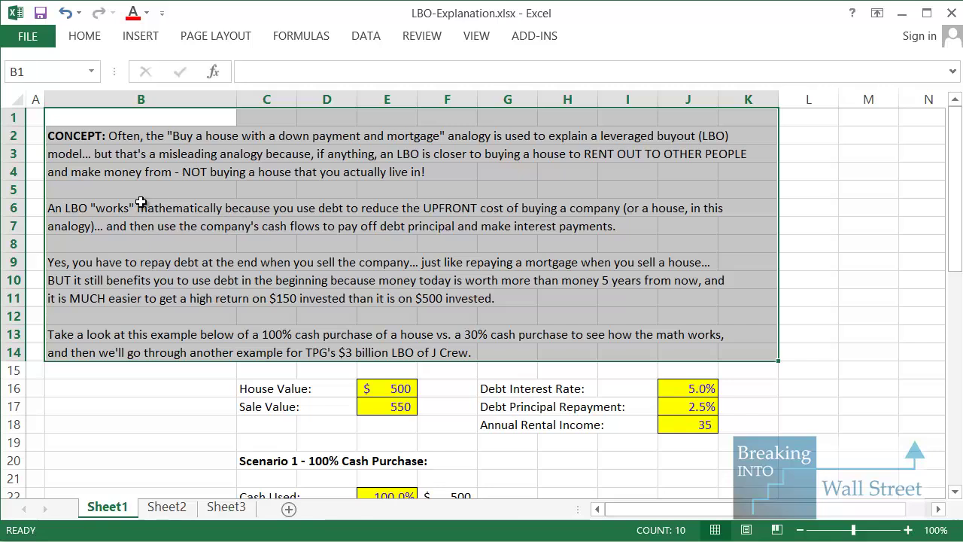
{"action": "left_click_drag", "start_coordinate": [98, 208], "coordinate": [742, 299]}
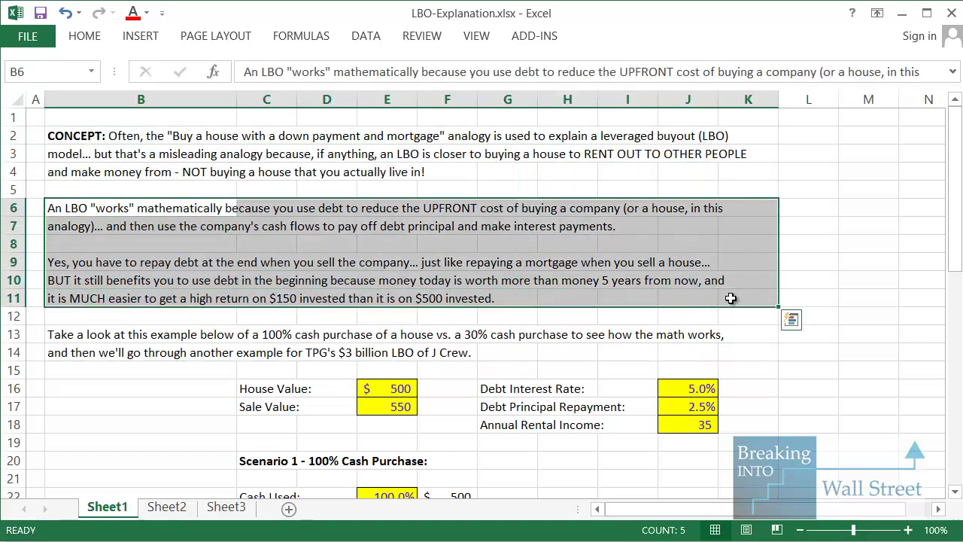